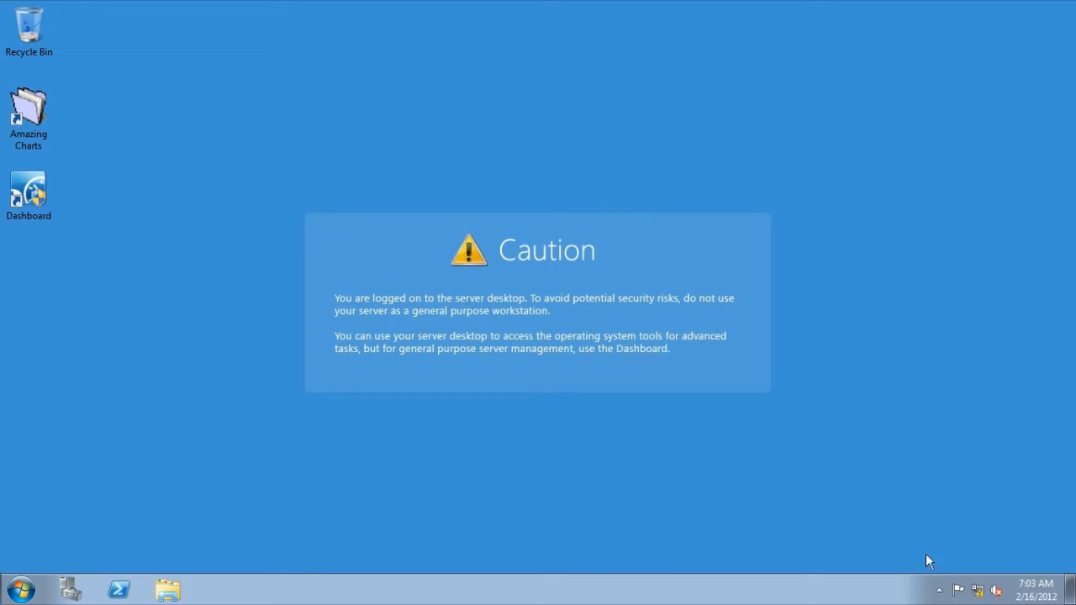
Examine the Local Area Connection's network details, checking the IPv4 address, default gateway and DHCP server, and close the details
click(977, 590)
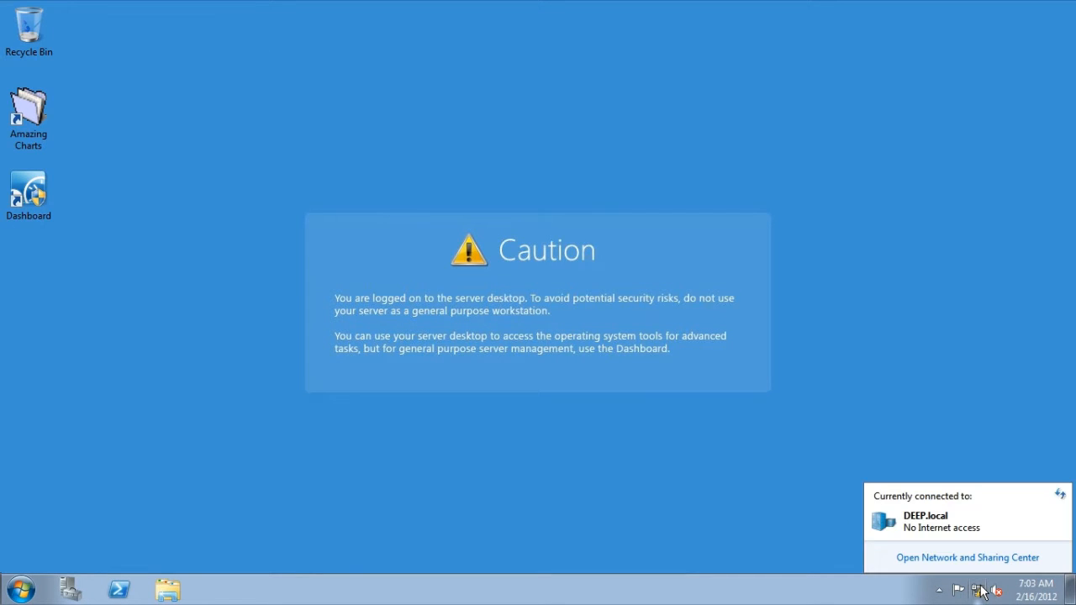
click(1028, 559)
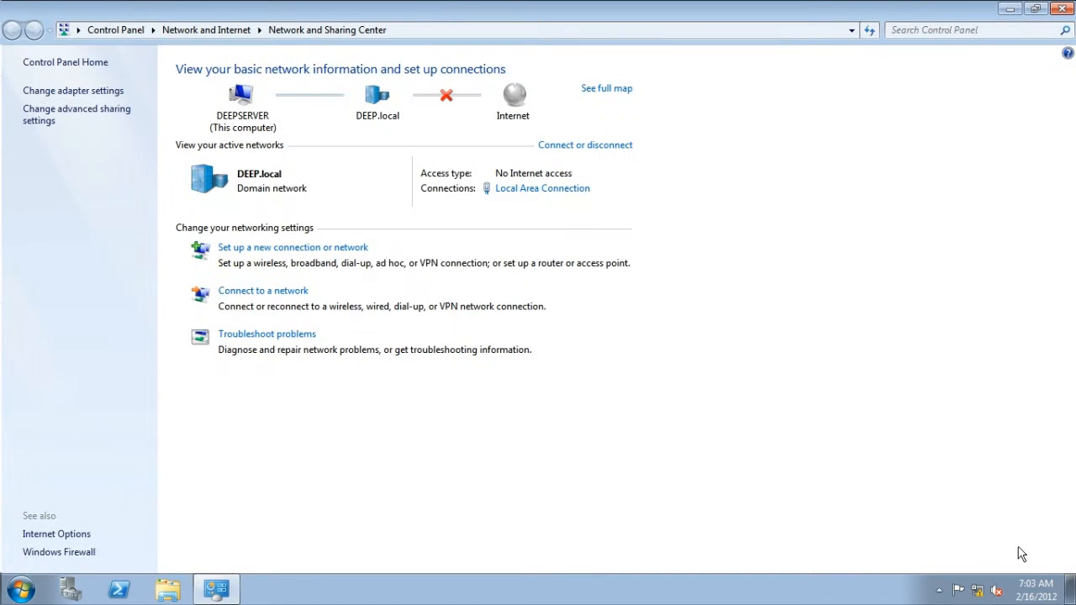
click(587, 192)
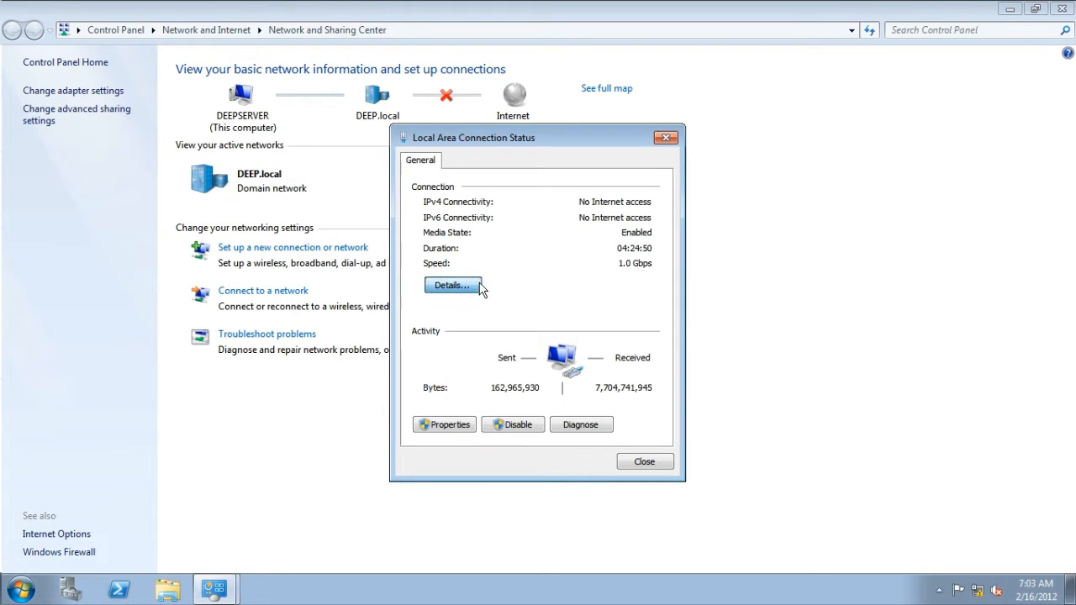
click(452, 285)
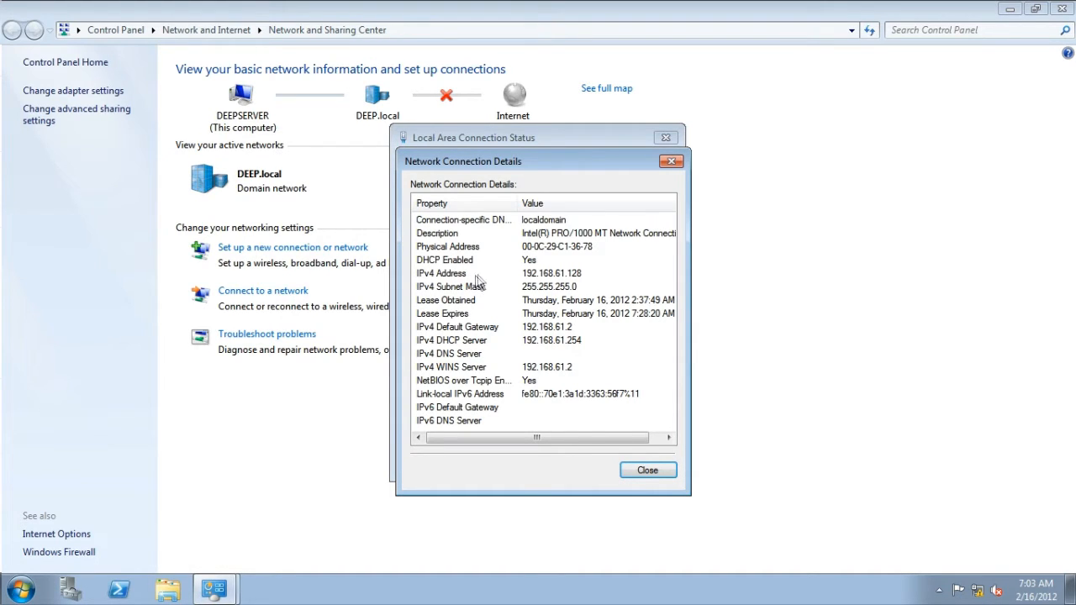
click(482, 275)
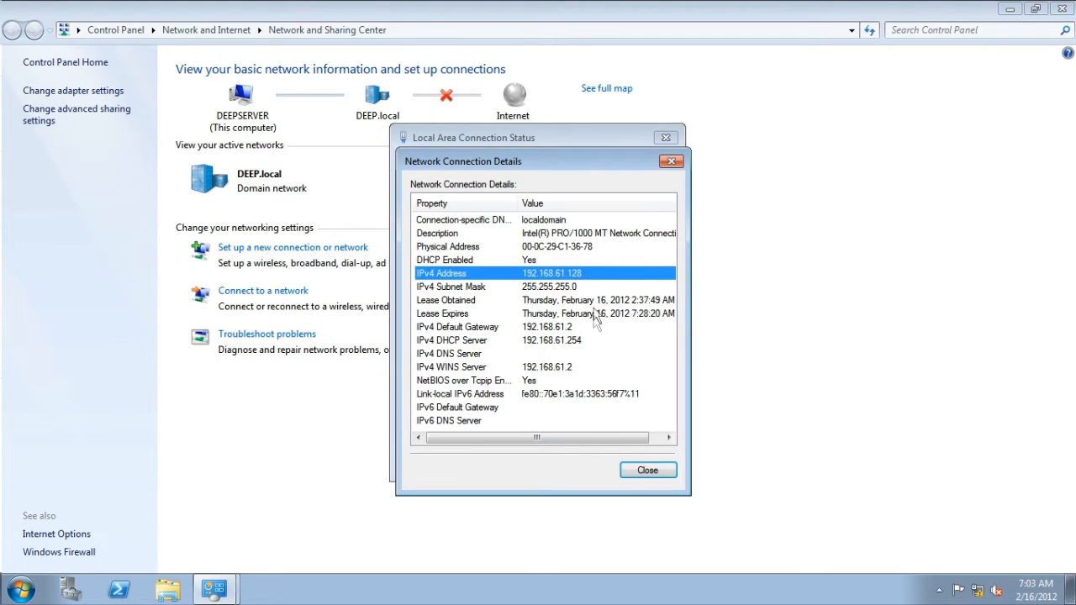
click(591, 327)
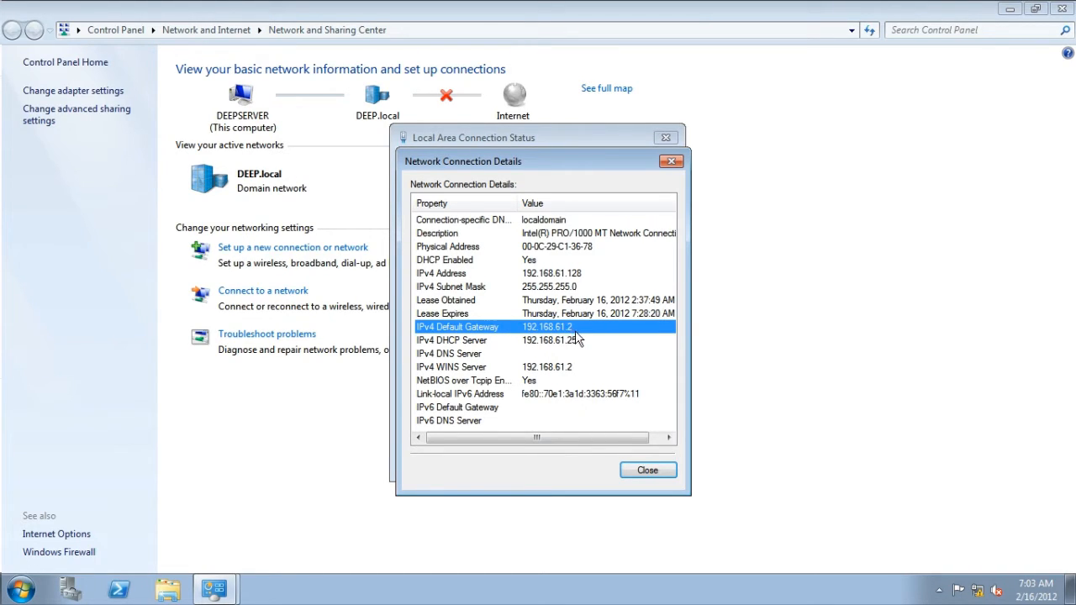
click(595, 347)
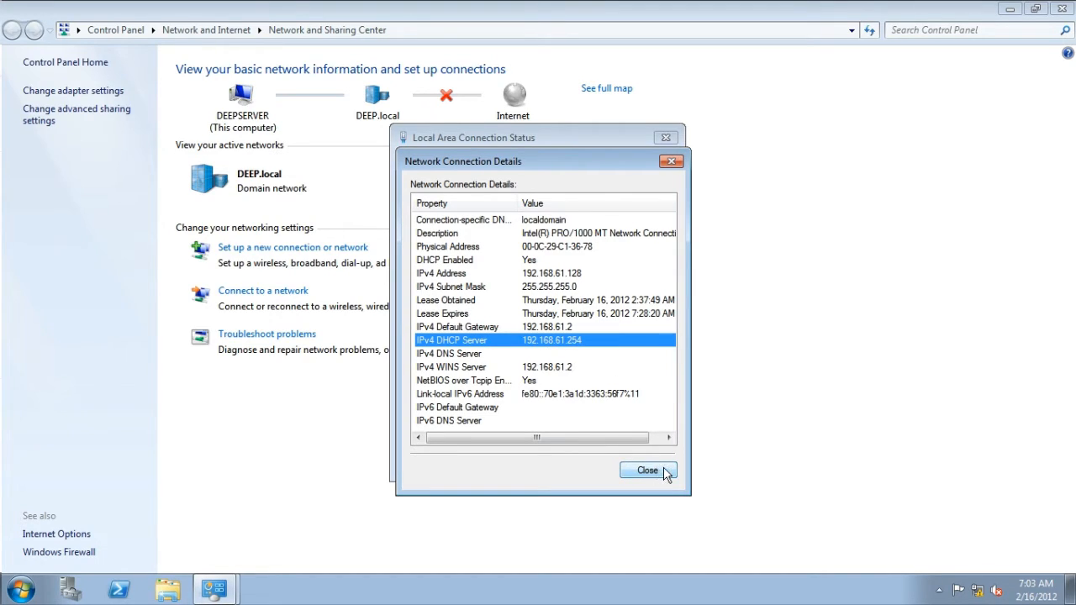
click(613, 327)
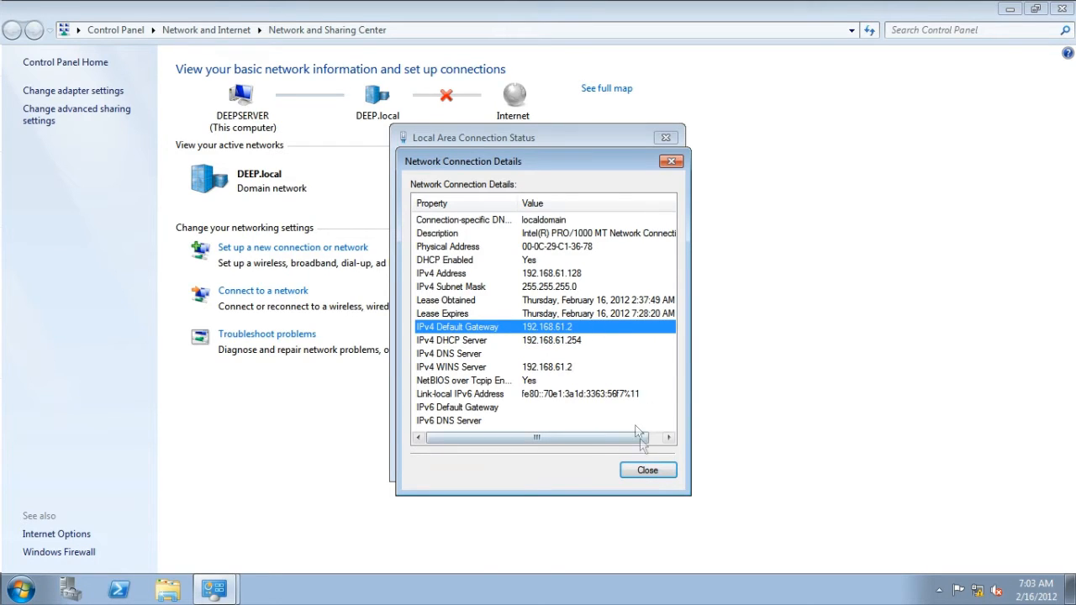
click(666, 476)
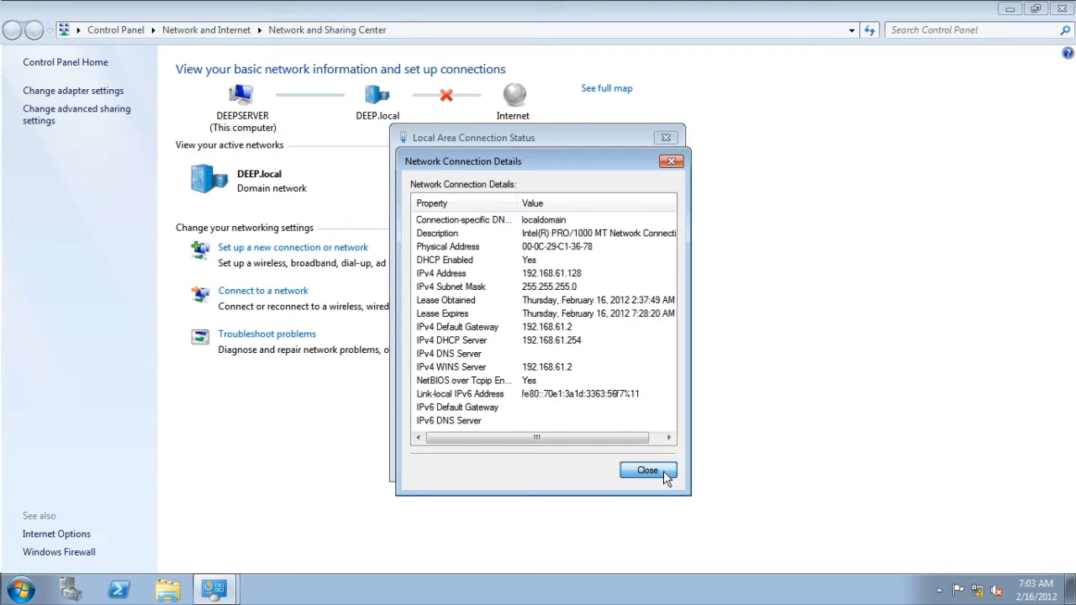
click(663, 470)
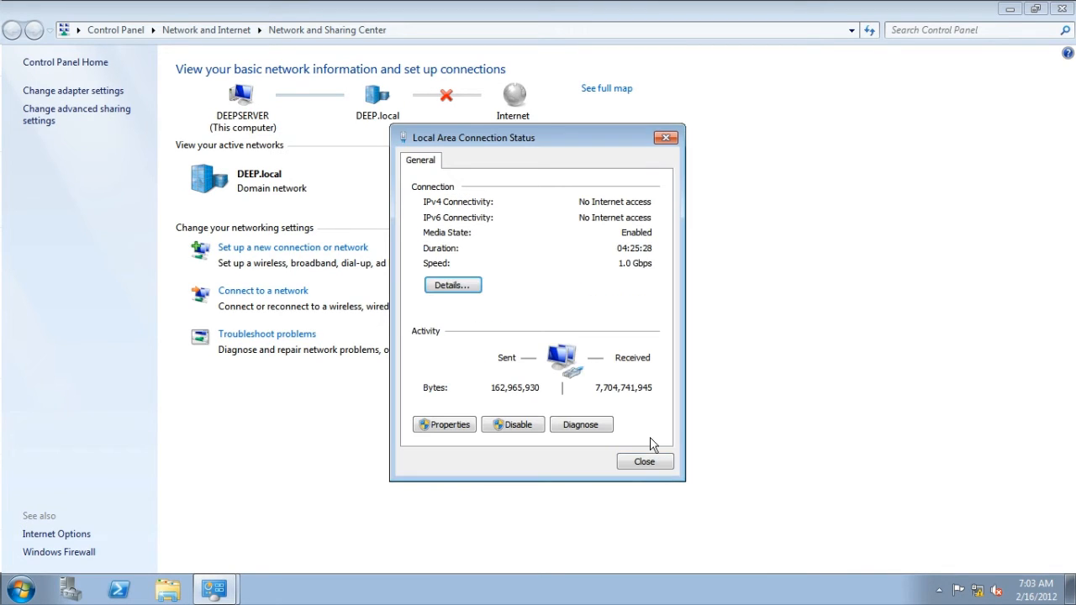
Give the Local Area Connection a static IPv4 address of 192.168.61.3, mask 255.255.255.0 and default gateway 192.168.61.2
click(449, 424)
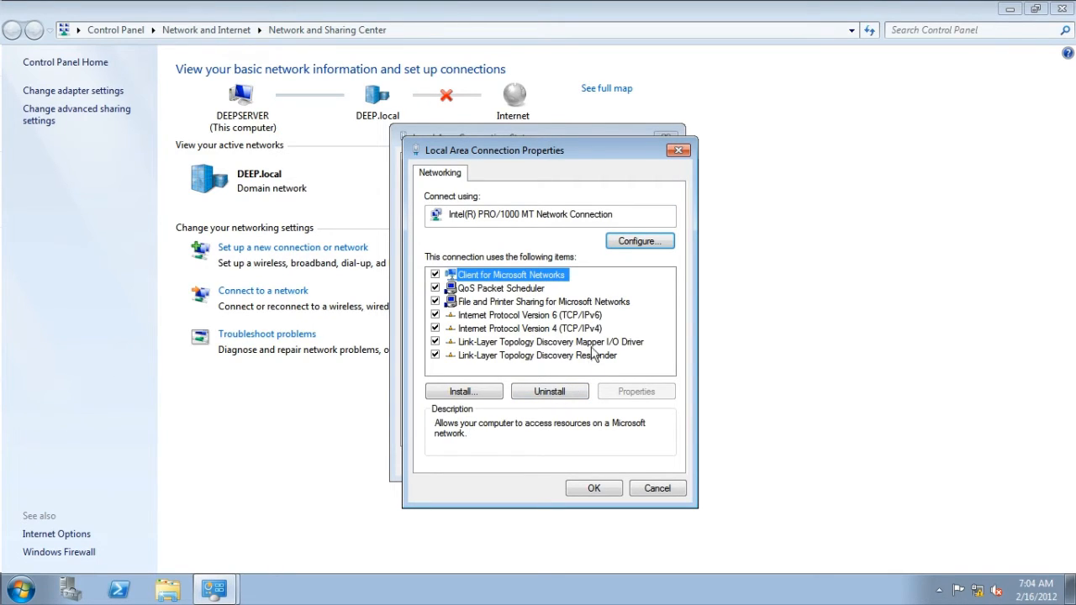
click(593, 335)
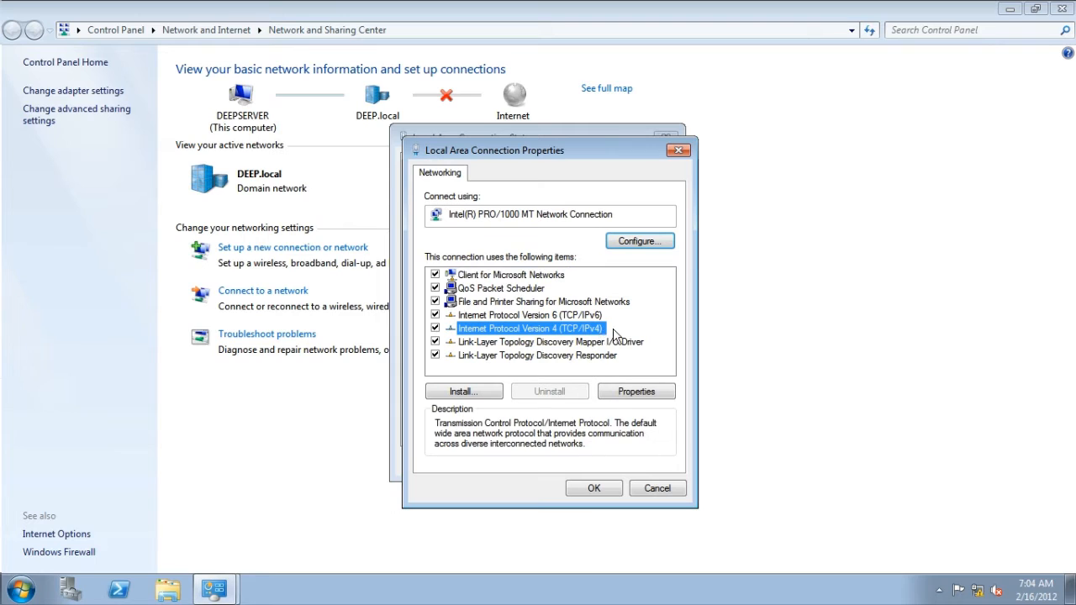
click(652, 395)
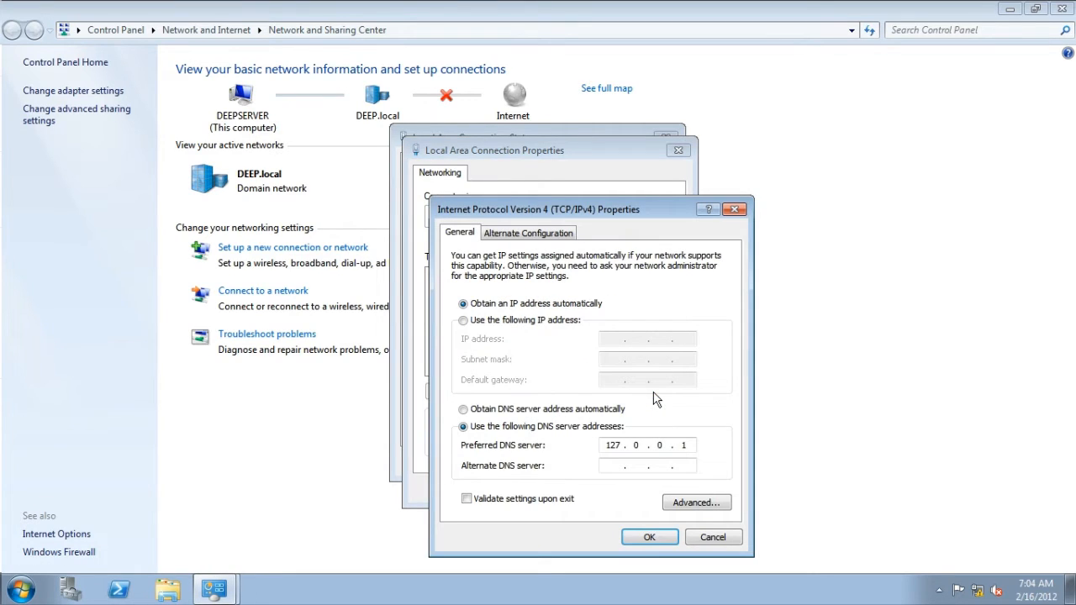
click(555, 324)
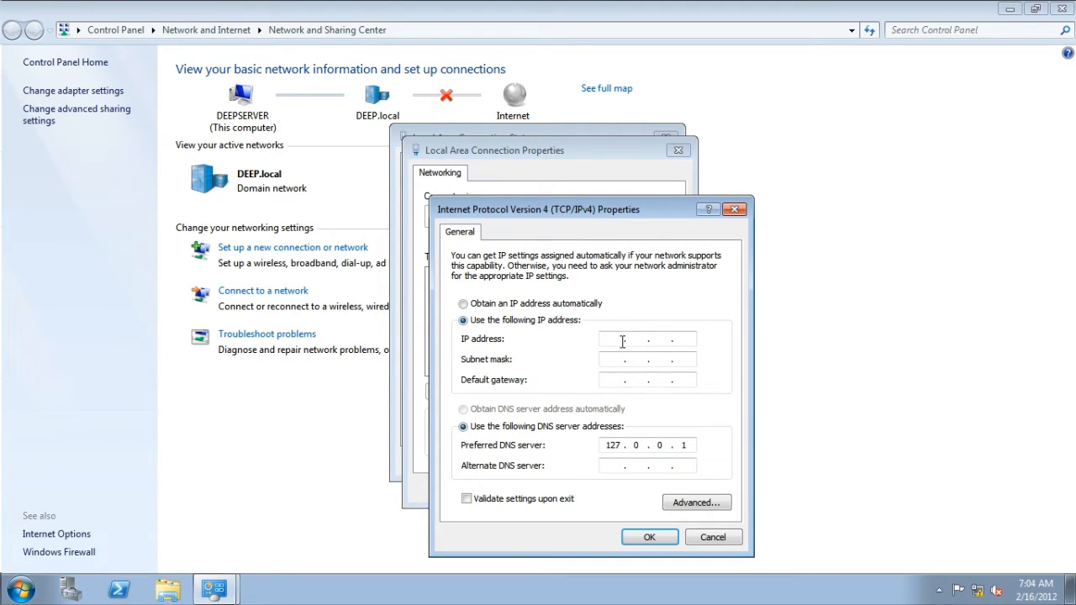
text(192 . 168 . 61 . 3)
key(Tab)
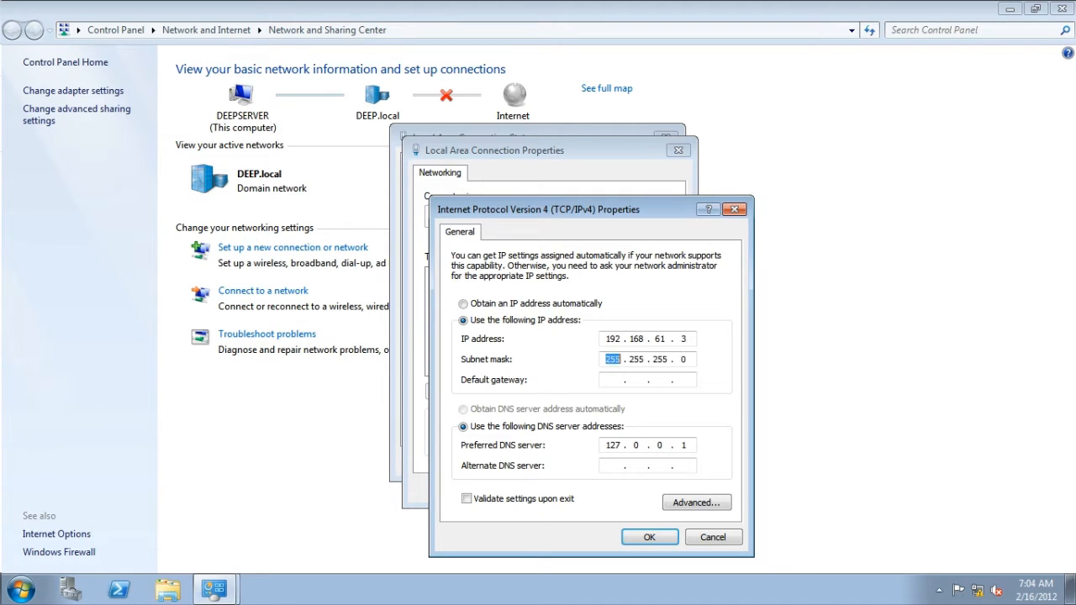
key(Tab)
text(192 . 168 . 61 . 2)
Set the preferred DNS server to 192.168.61.3, apply the IPv4 settings and close the connection properties
key(Tab)
key(Tab)
text(192 . 168 . )
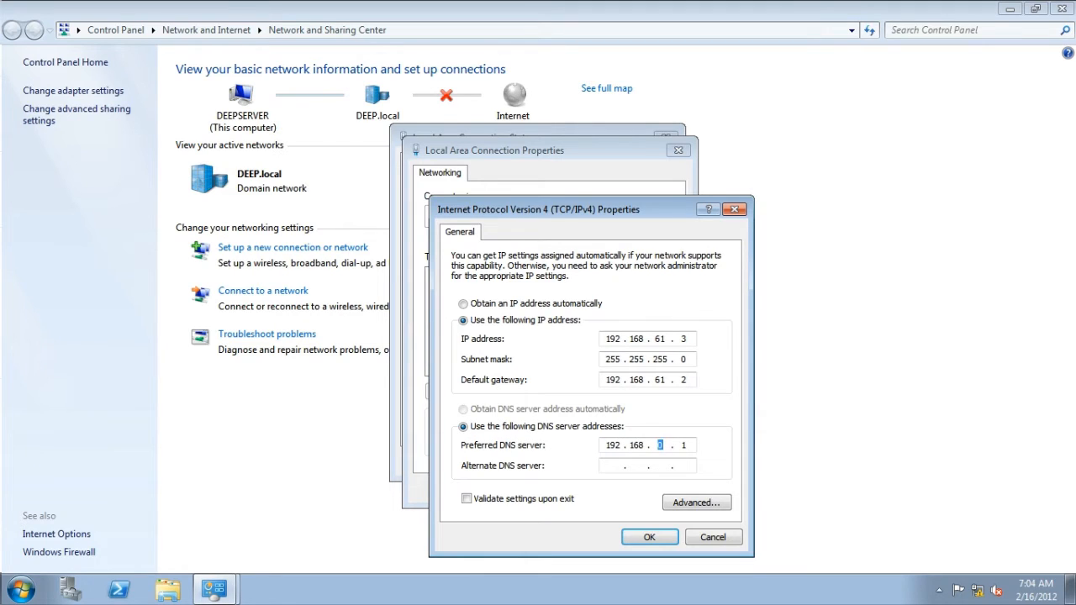
text(61)
key(Return)
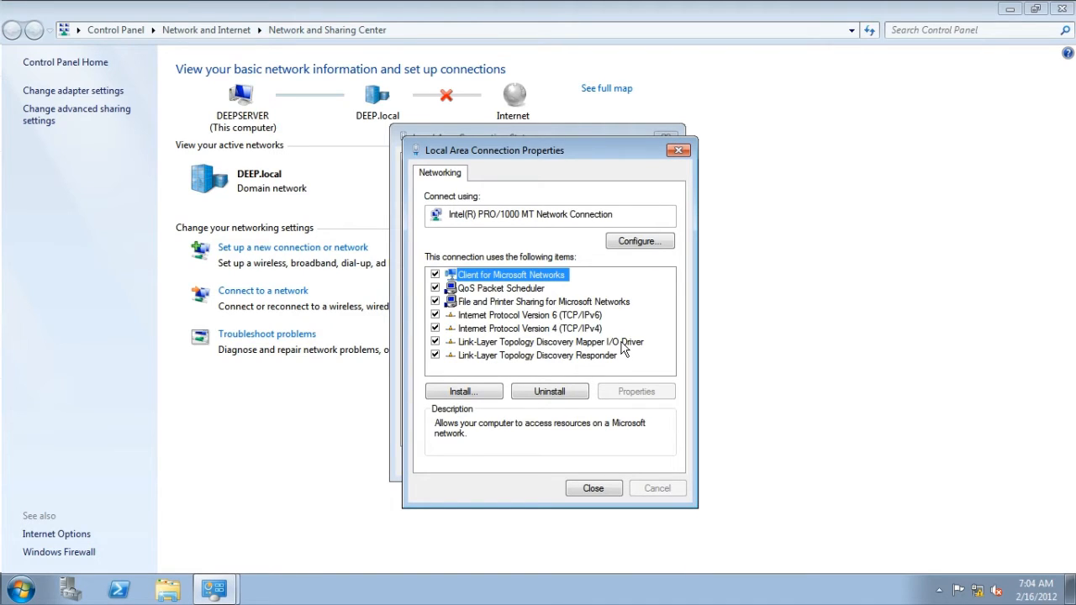
click(599, 489)
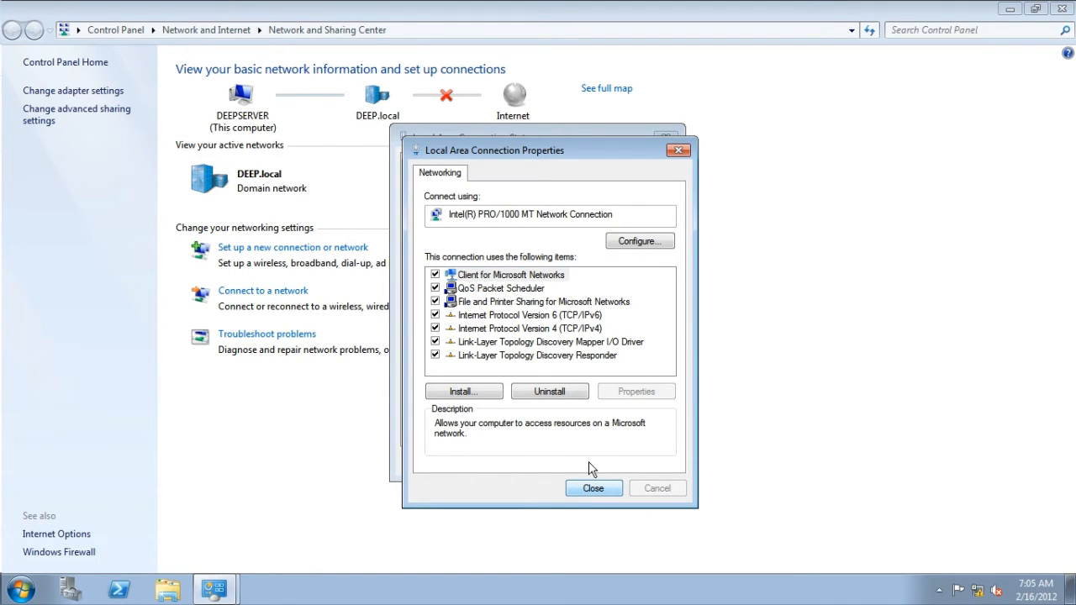
key(Return)
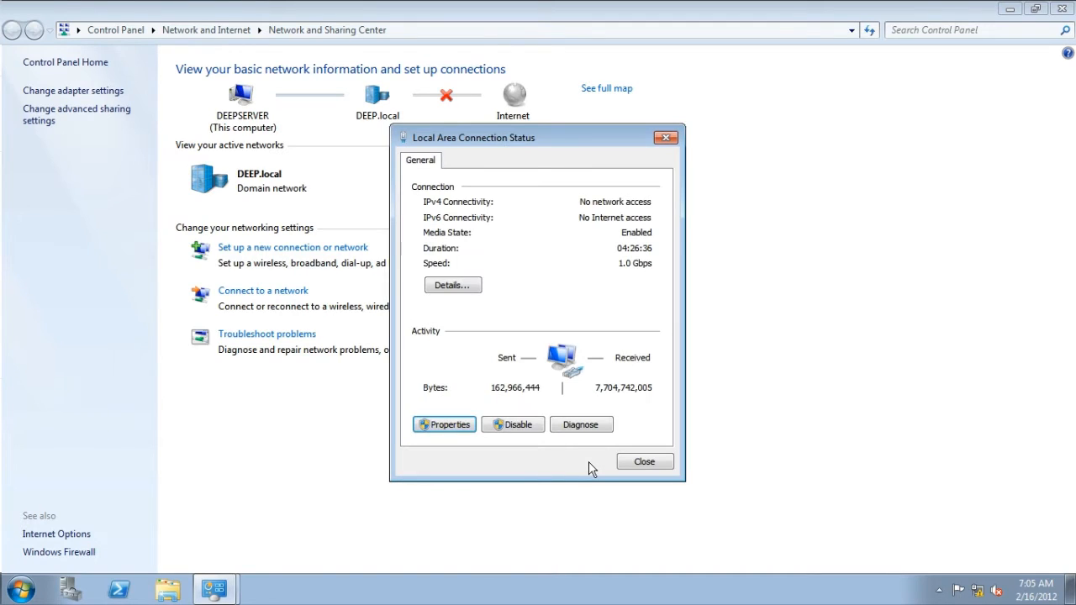
Check the Local Area Connection's updated IPv4 details and close all the network windows
click(476, 288)
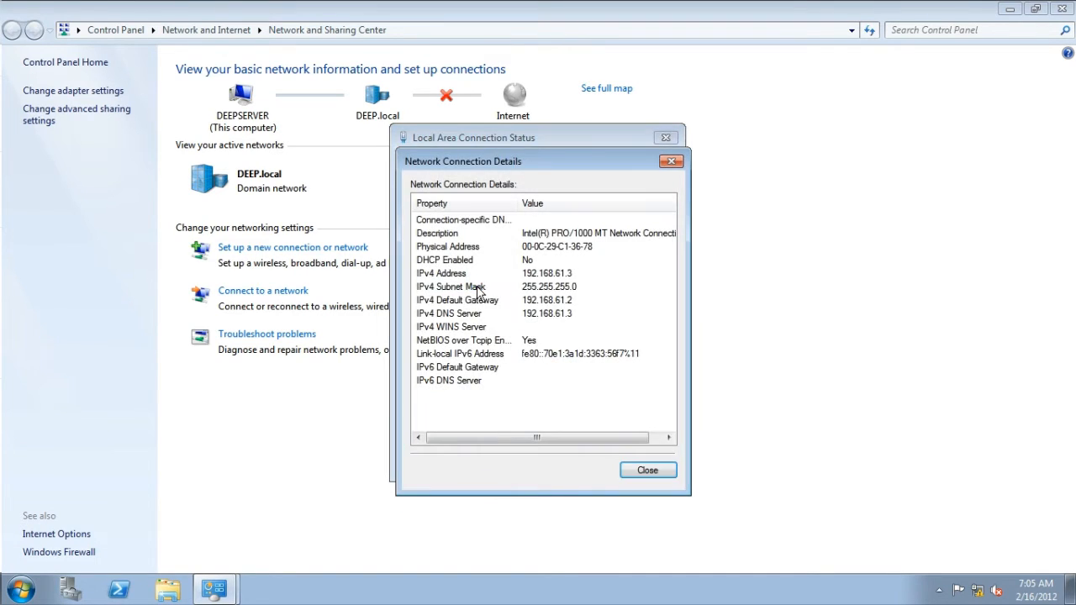
click(552, 275)
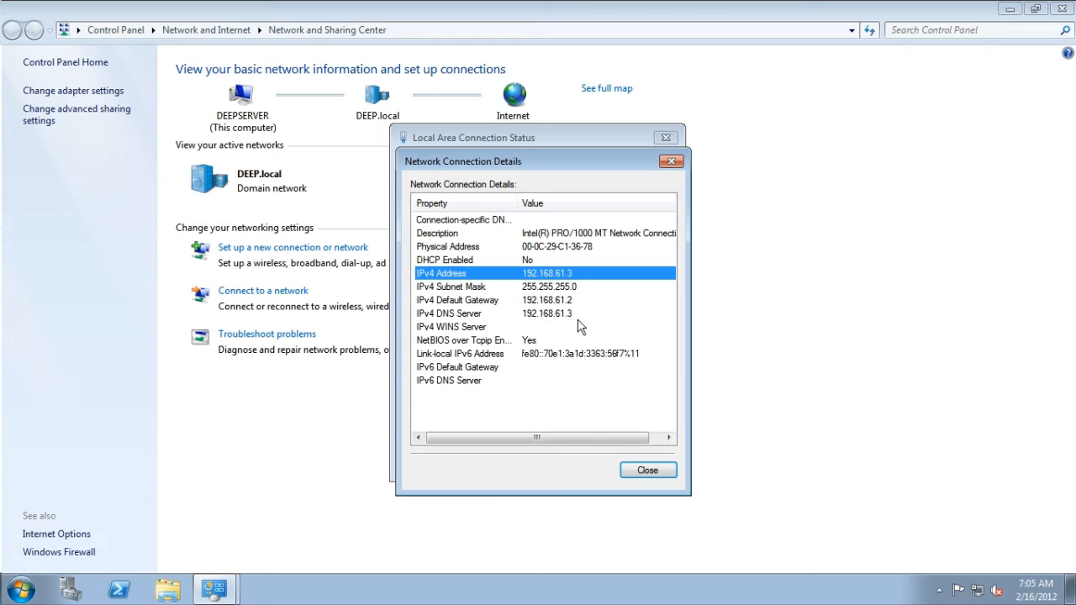
click(648, 472)
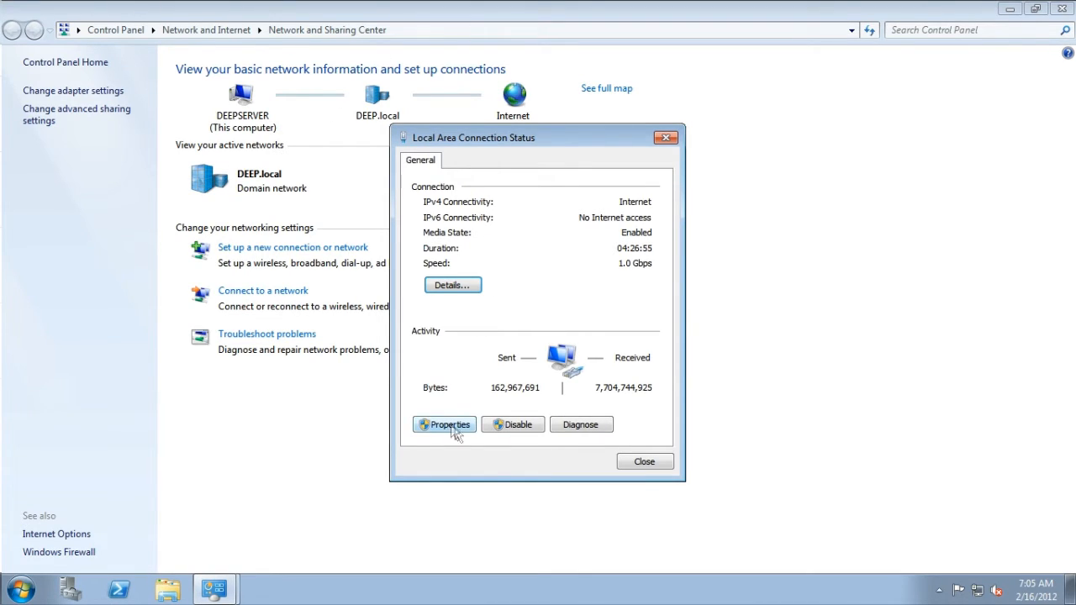
click(639, 465)
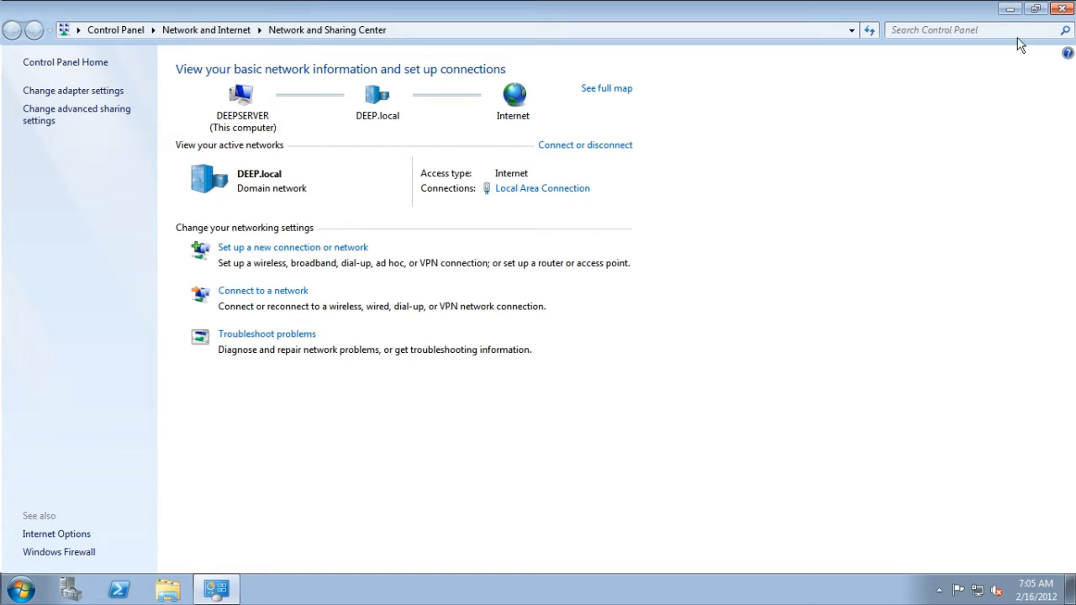
click(1064, 10)
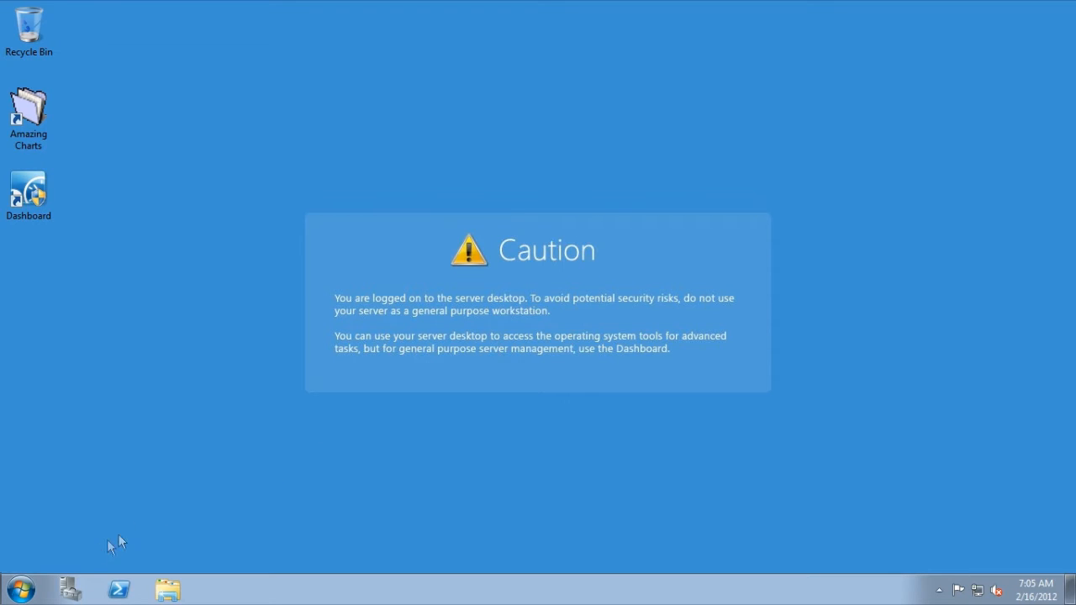
Start adding a role to DEEPSERVER in Server Manager and choose DHCP Server as the role to install
click(70, 590)
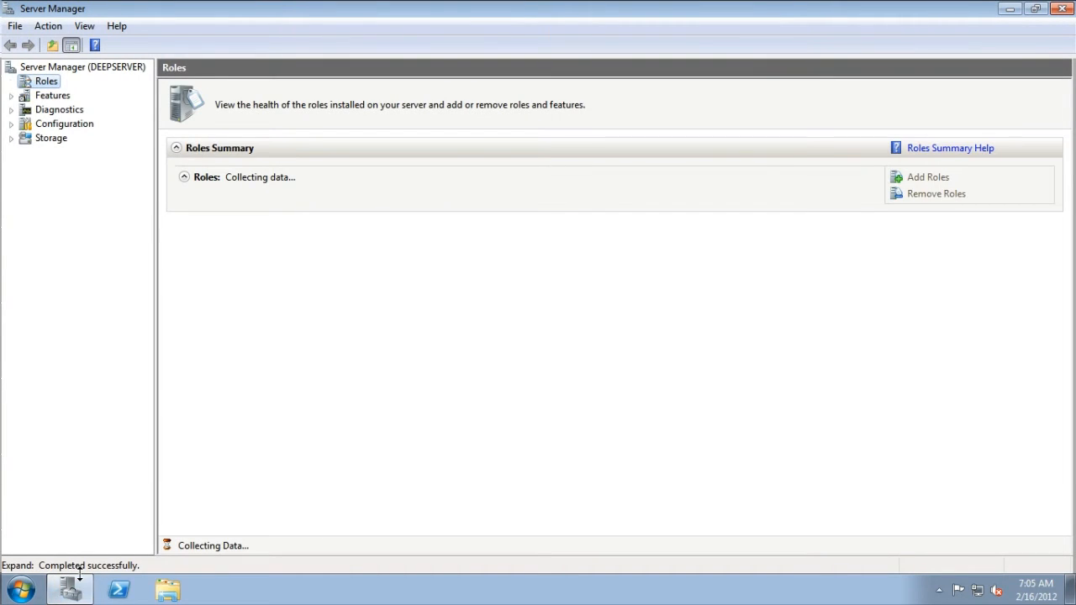
click(108, 69)
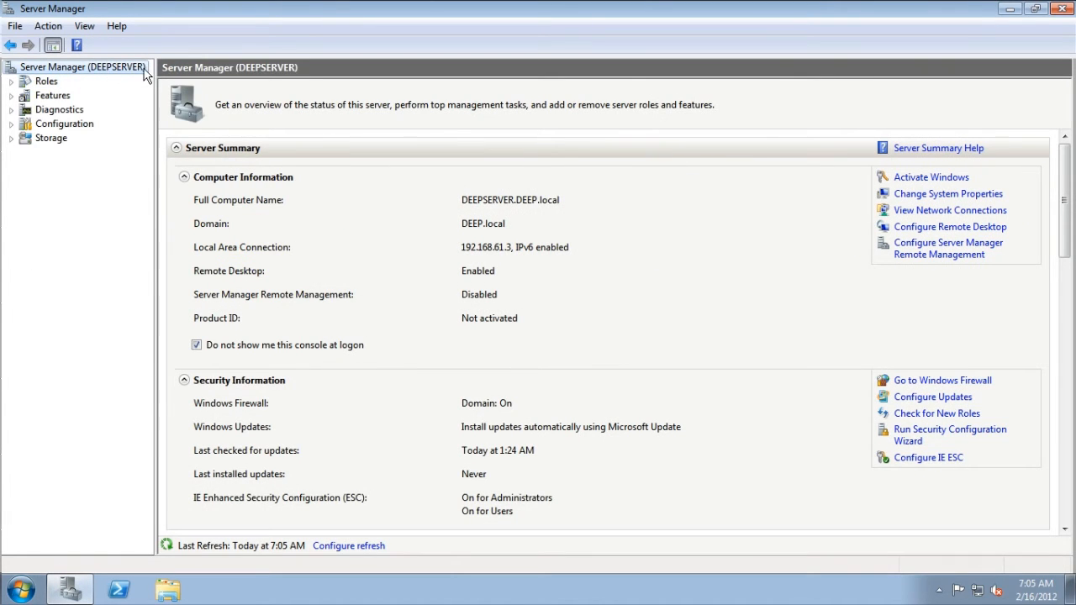
right_click(145, 72)
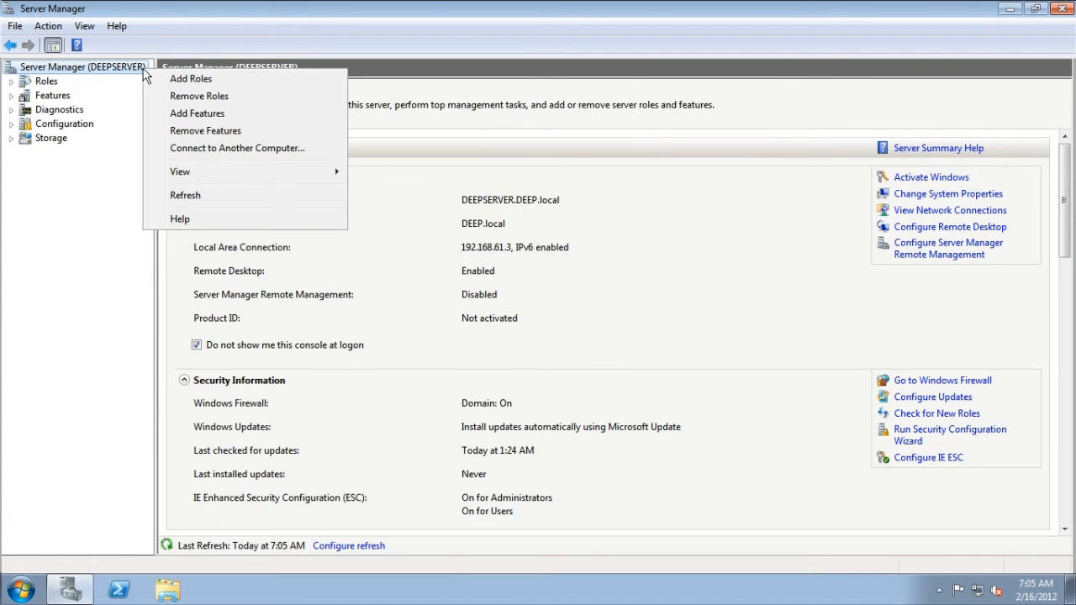
click(242, 87)
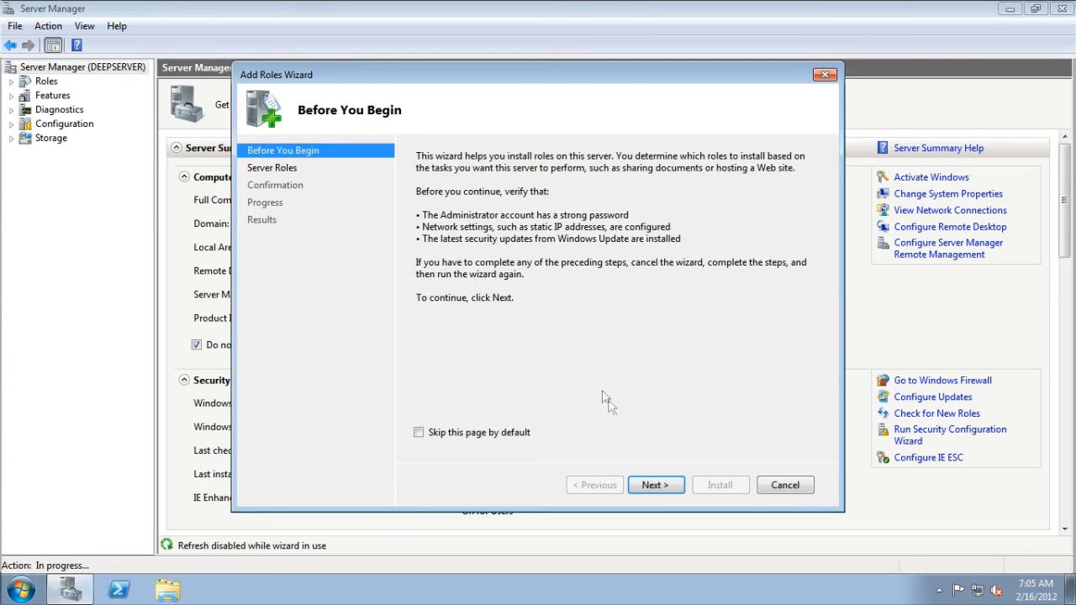
click(675, 483)
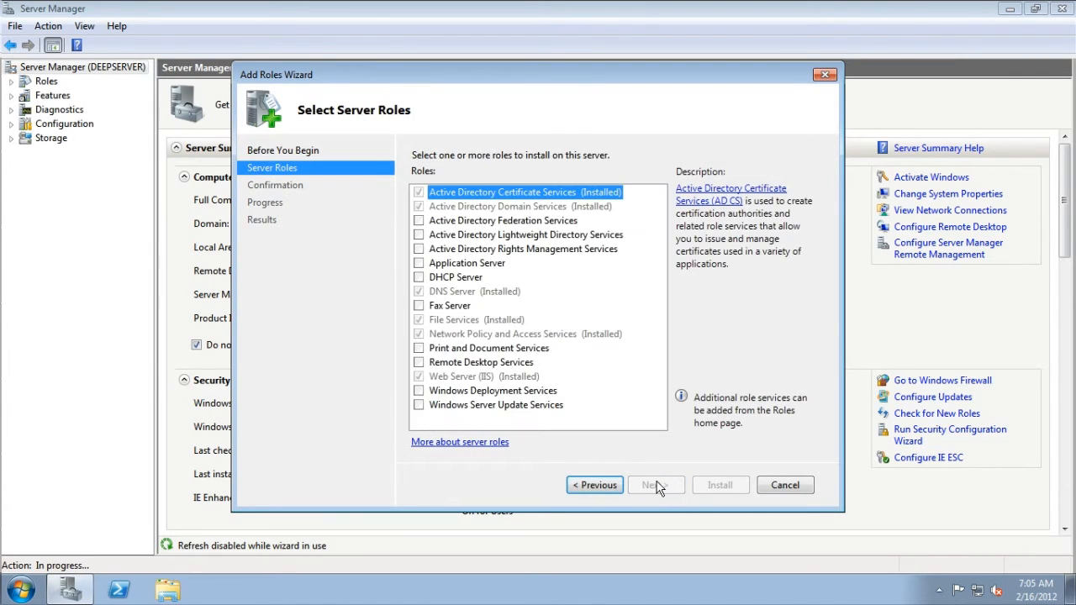
click(418, 277)
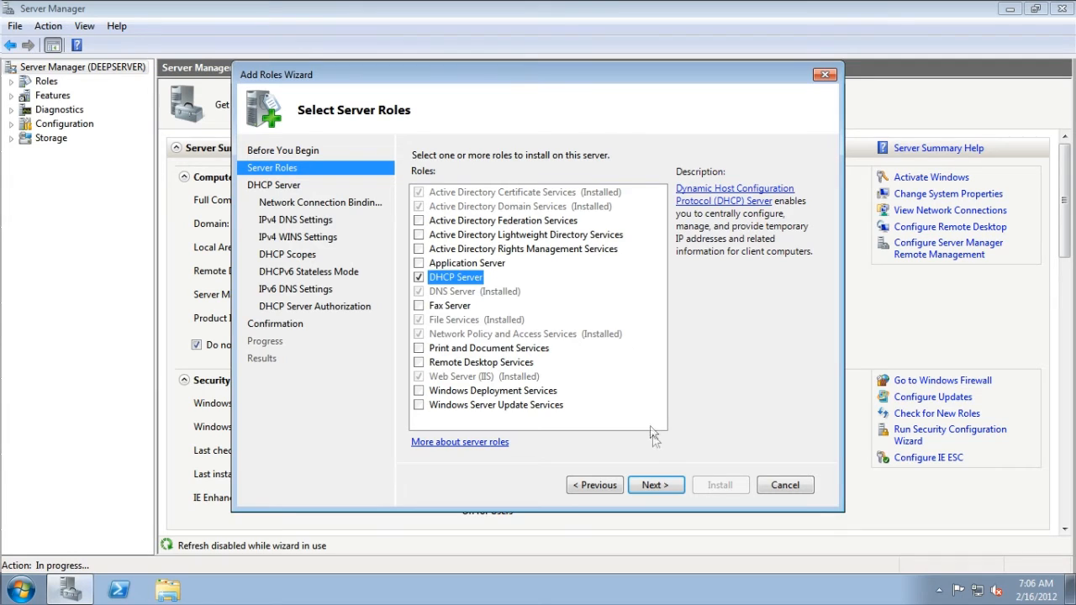
click(669, 488)
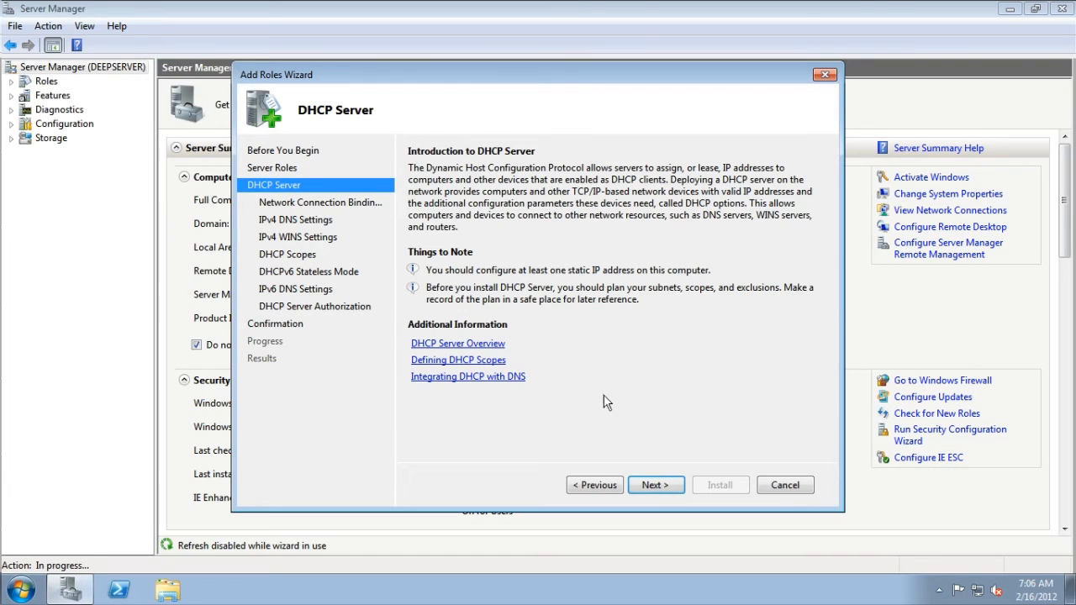
Accept the 192.168.61.3 network binding for the DHCP server, then validate and accept the preferred IPv4 DNS server with parent domain DEEP.local
click(672, 493)
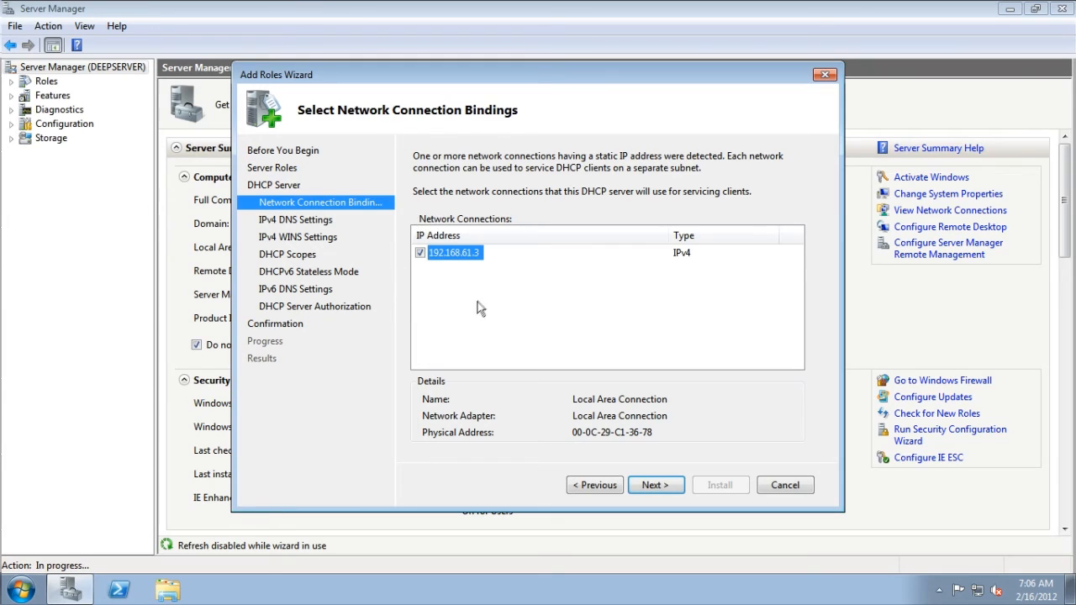
click(668, 487)
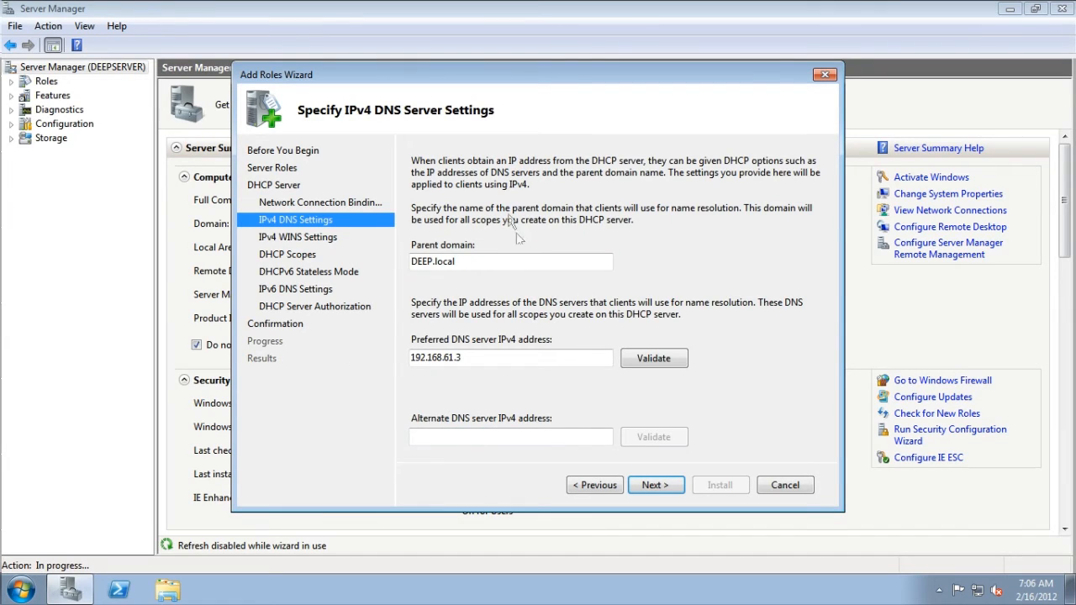
click(645, 359)
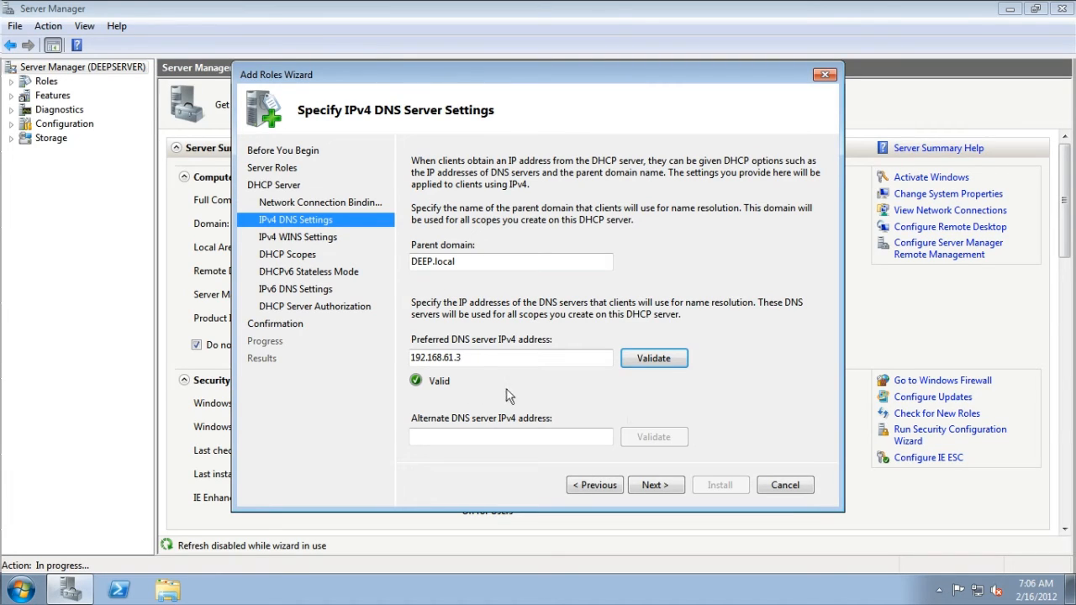
click(675, 486)
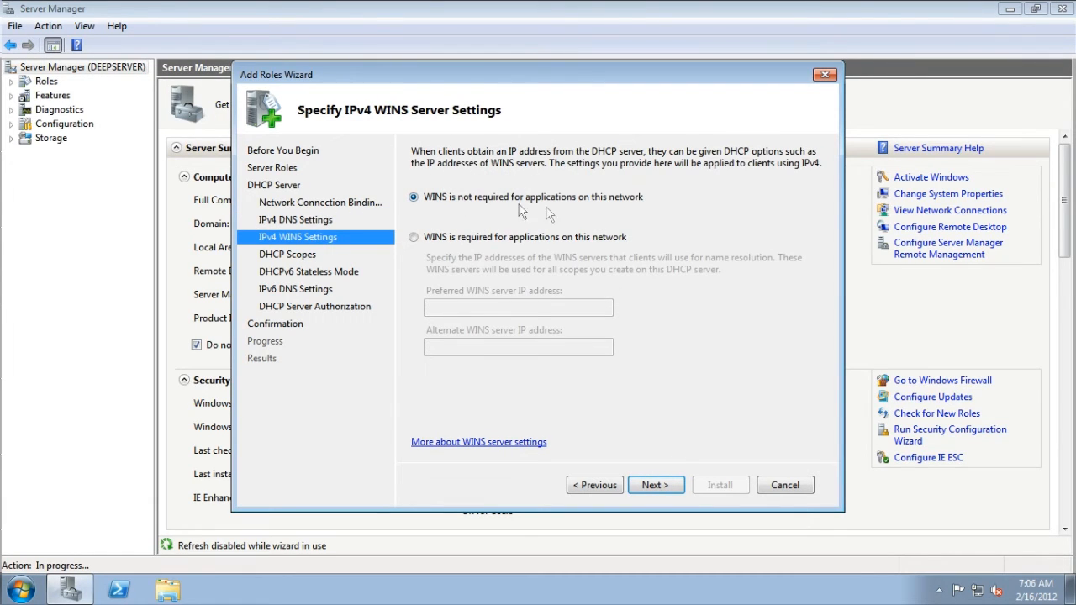
Leave WINS as not required for IPv4 and start a new DHCP scope named Local Workstations
click(675, 488)
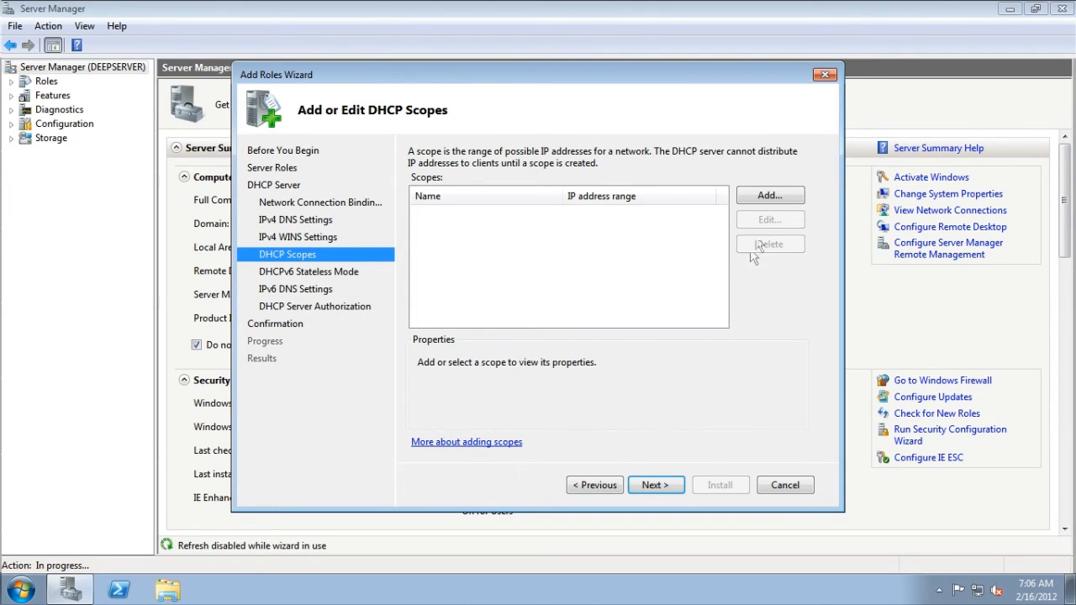
click(797, 200)
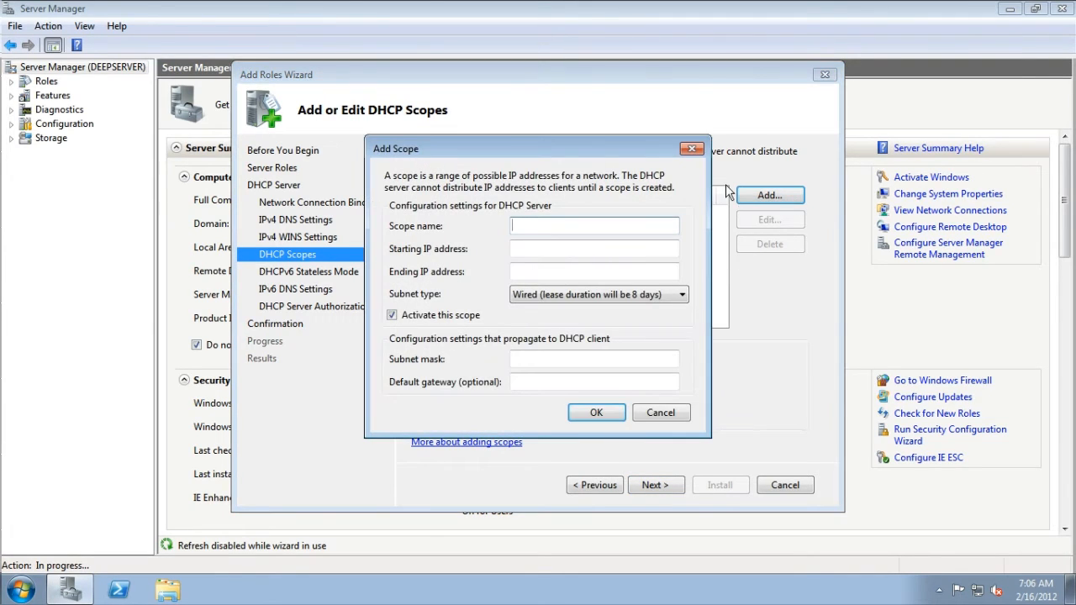
text(Local Workstation)
key(Tab)
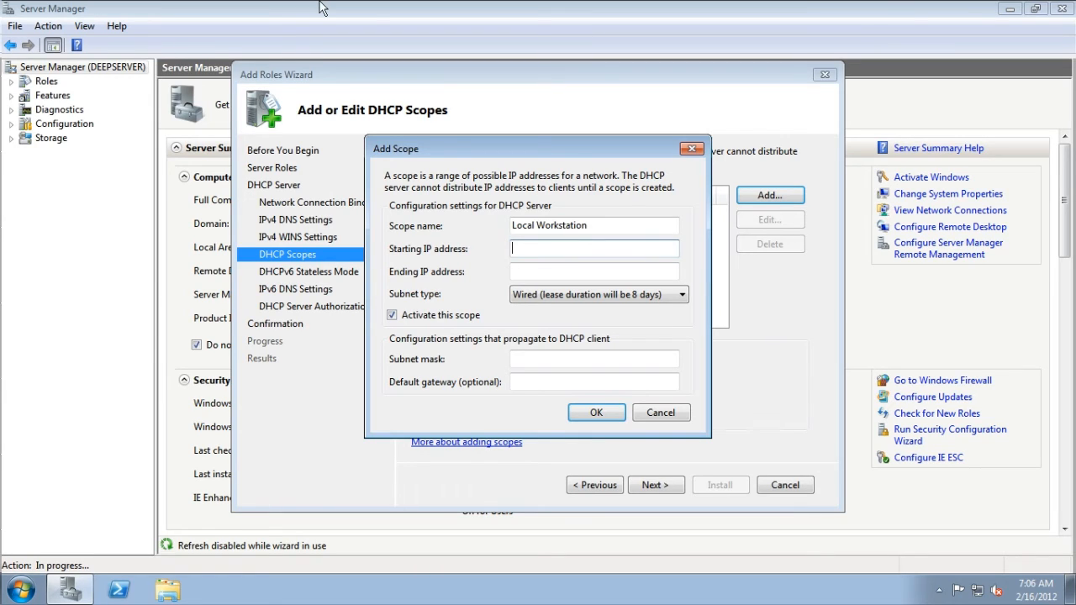
click(602, 227)
text(s)
Set the scope's address range from 192.168.61.1 to 192.168.61.254
click(575, 252)
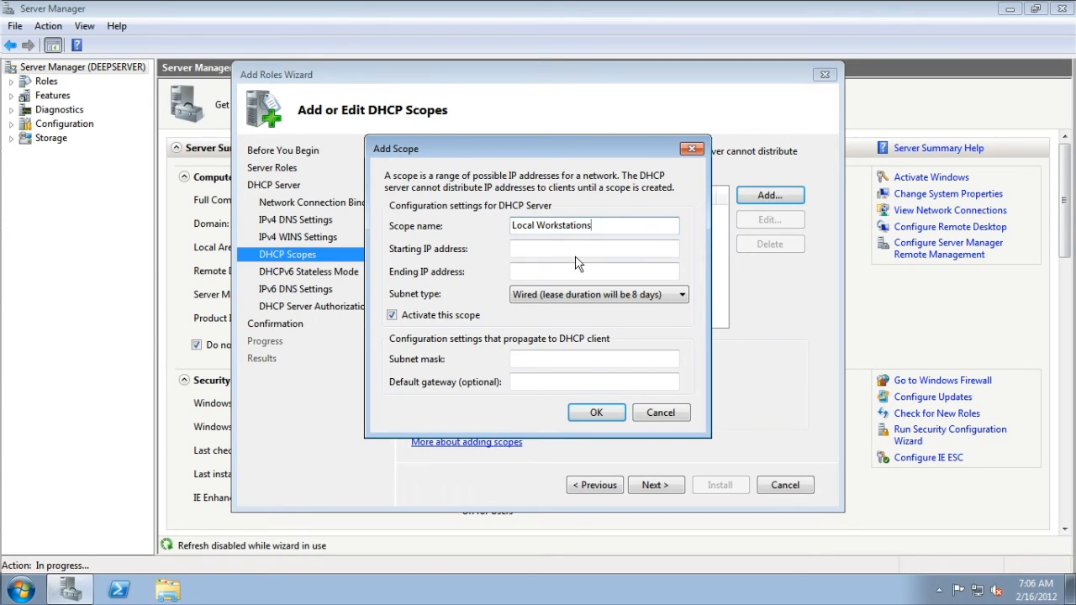
text(1)
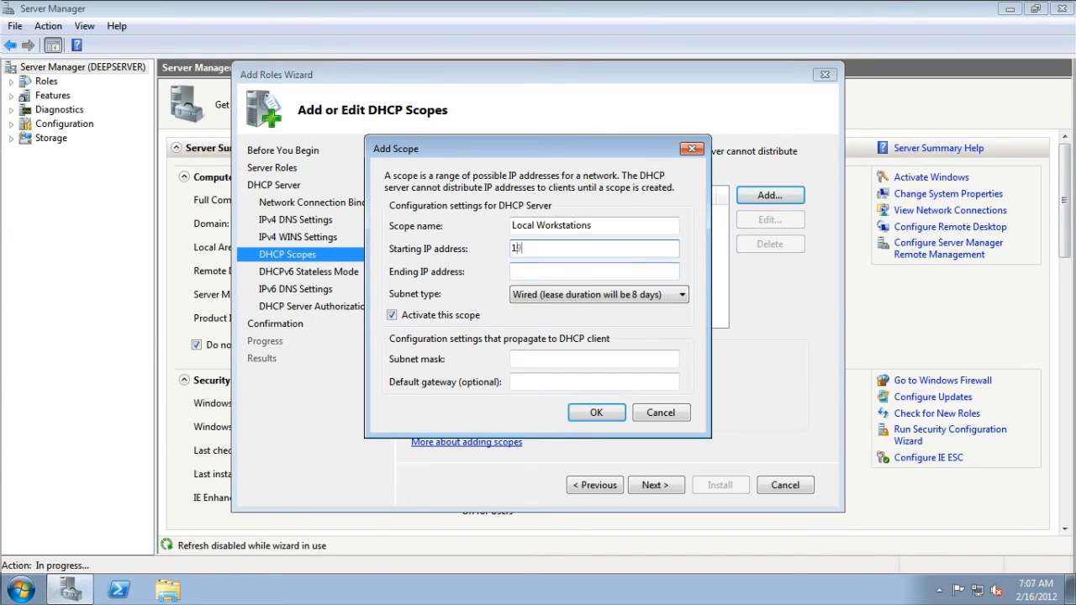
text(92.168.61.1)
key(Tab)
text(192.)
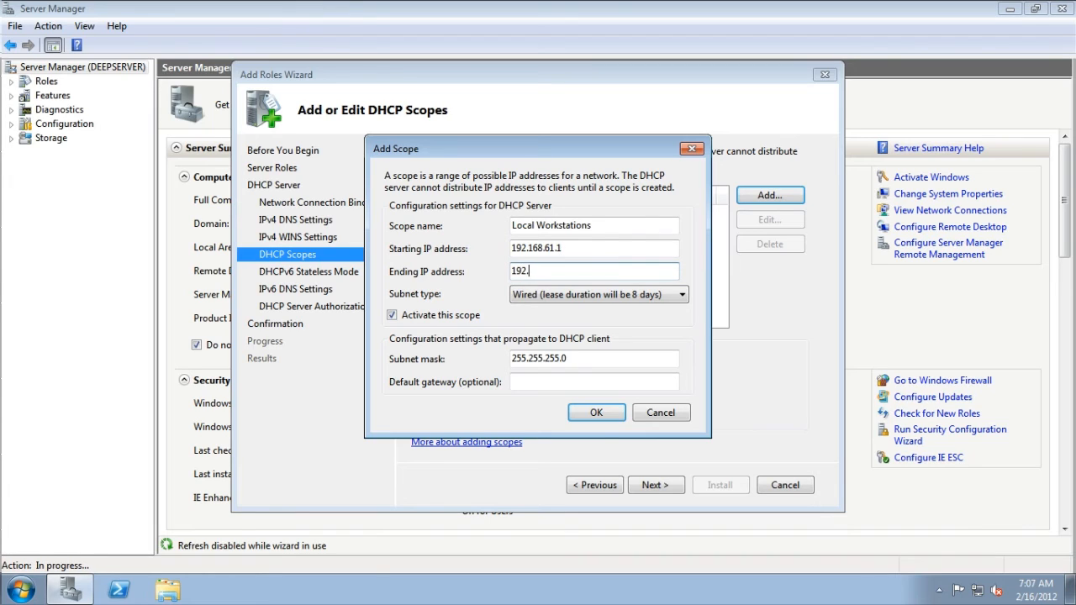
text(168.61.254)
key(Tab)
Keep the scope's subnet type as Wired, set the default gateway to 192.168.61.2 and add the scope
click(630, 294)
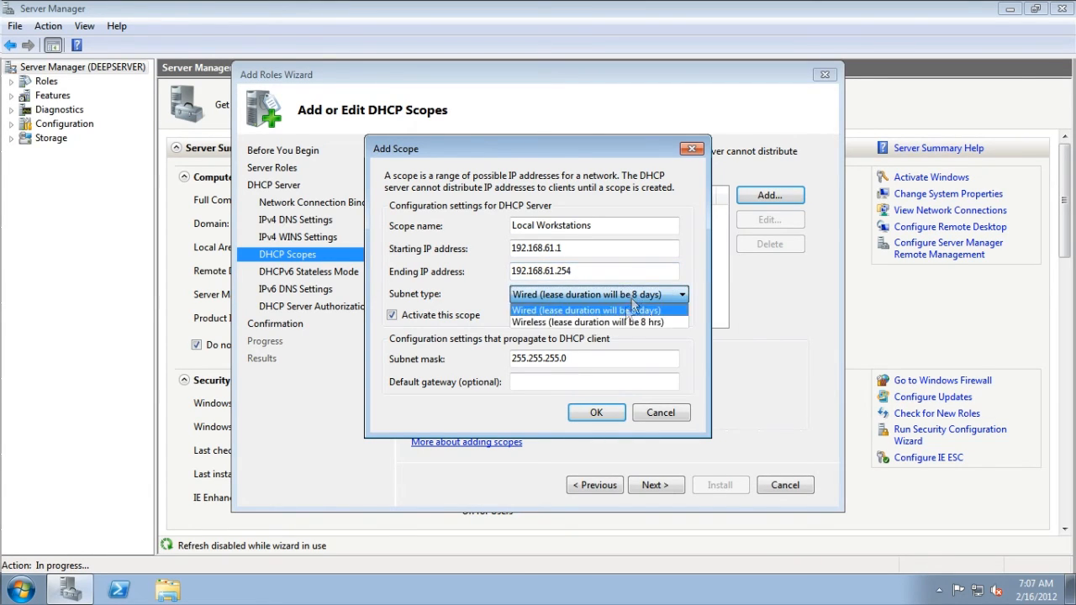
click(636, 312)
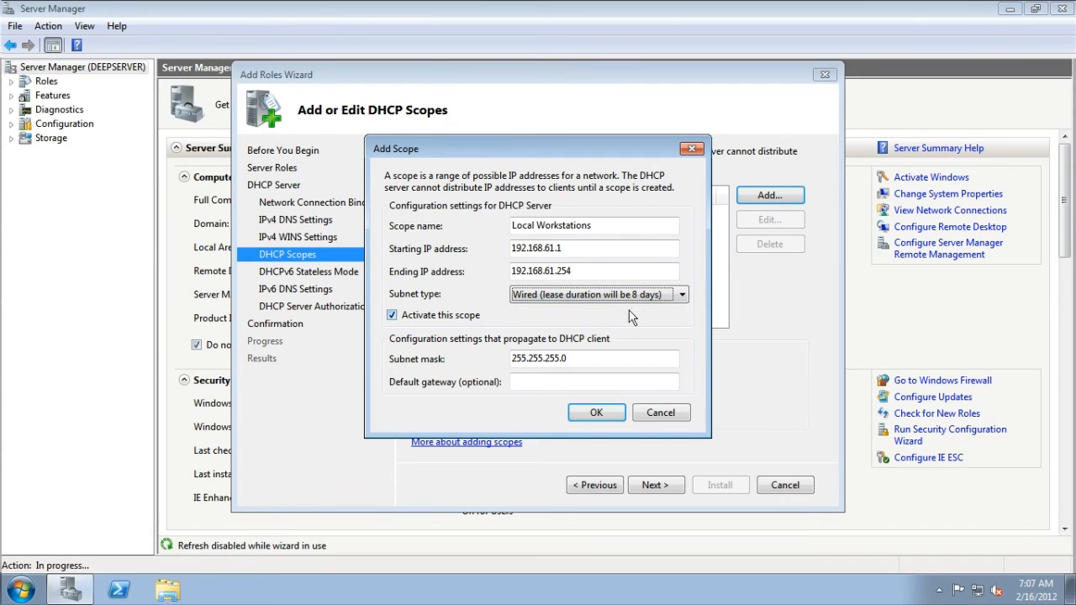
click(578, 381)
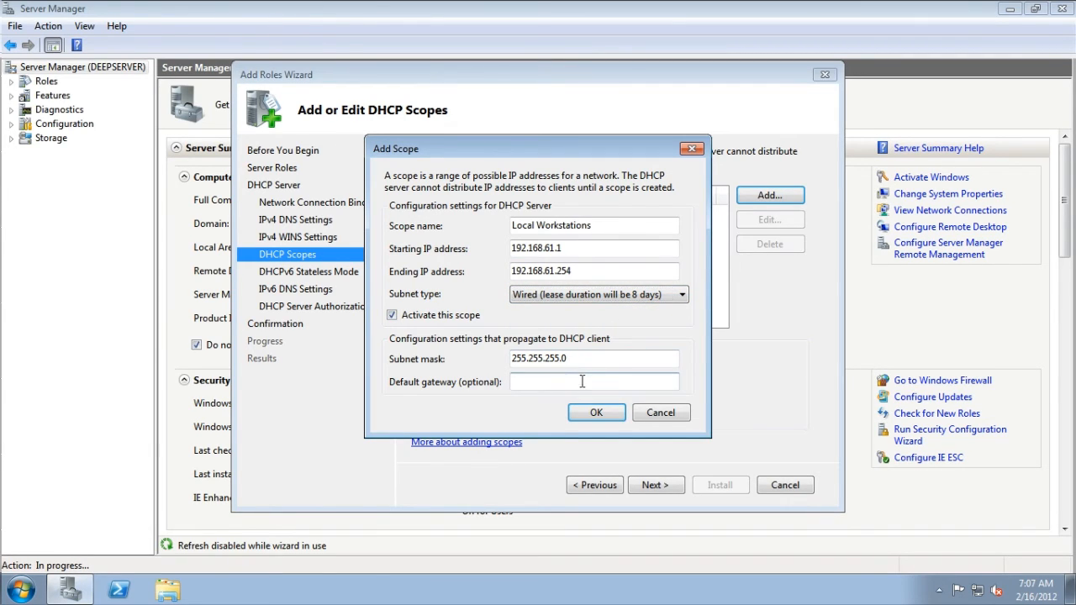
text(0)
key(BackSpace)
text(192.168.61.2)
click(617, 413)
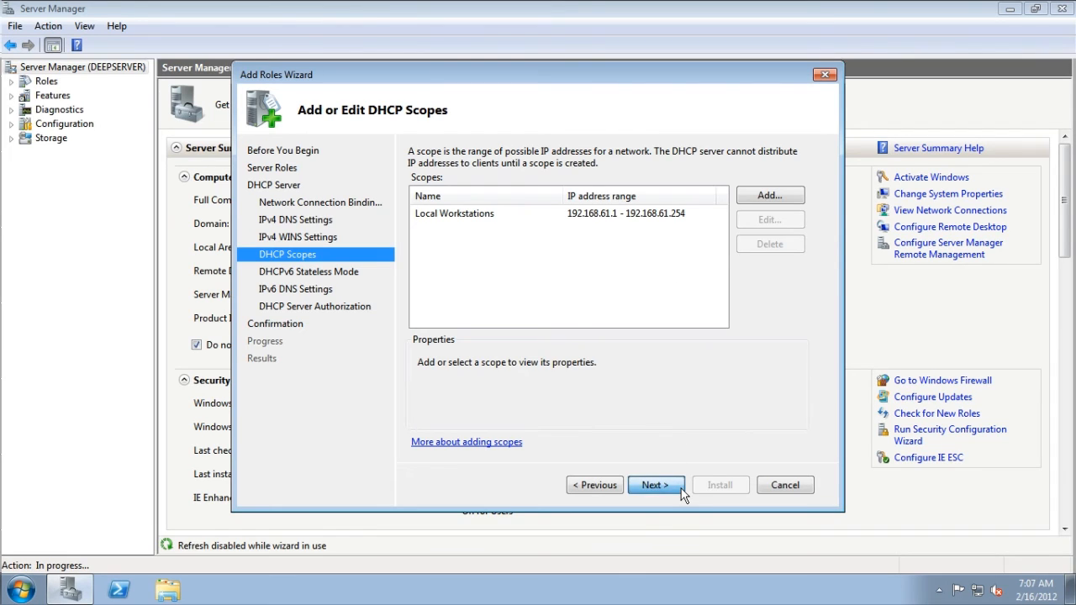
Keep DHCPv6 stateless mode enabled, then validate and accept the preferred IPv6 DNS server ::1 with parent domain DEEP.local
click(655, 485)
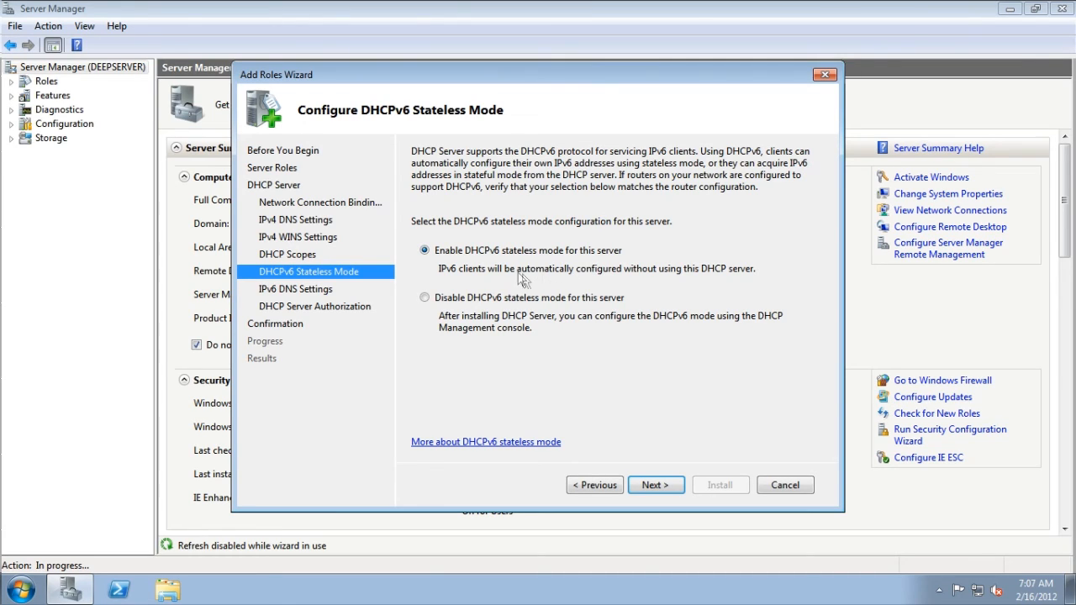
click(676, 494)
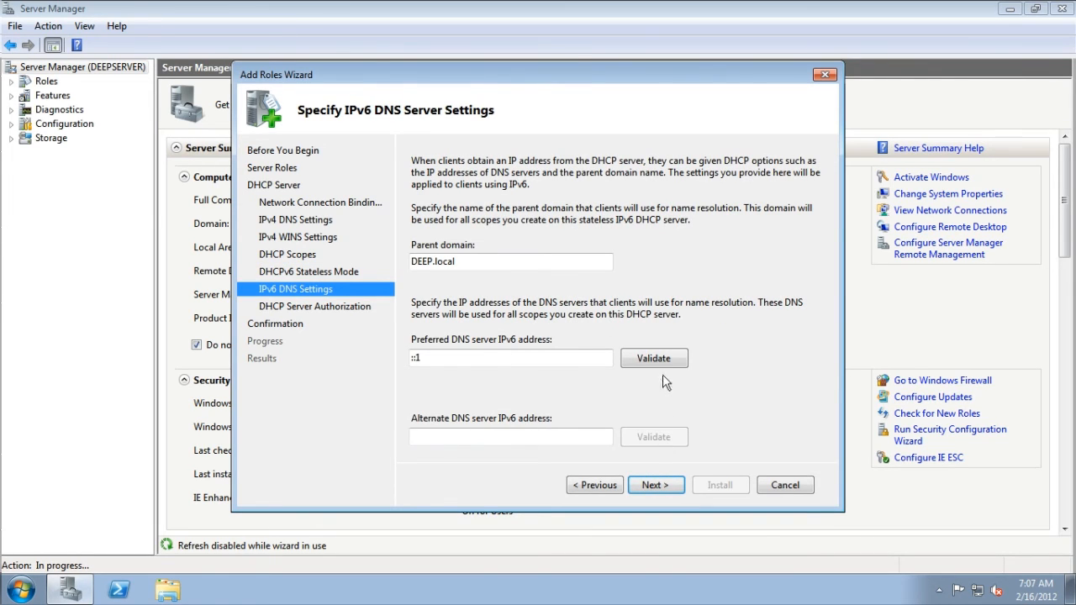
click(672, 368)
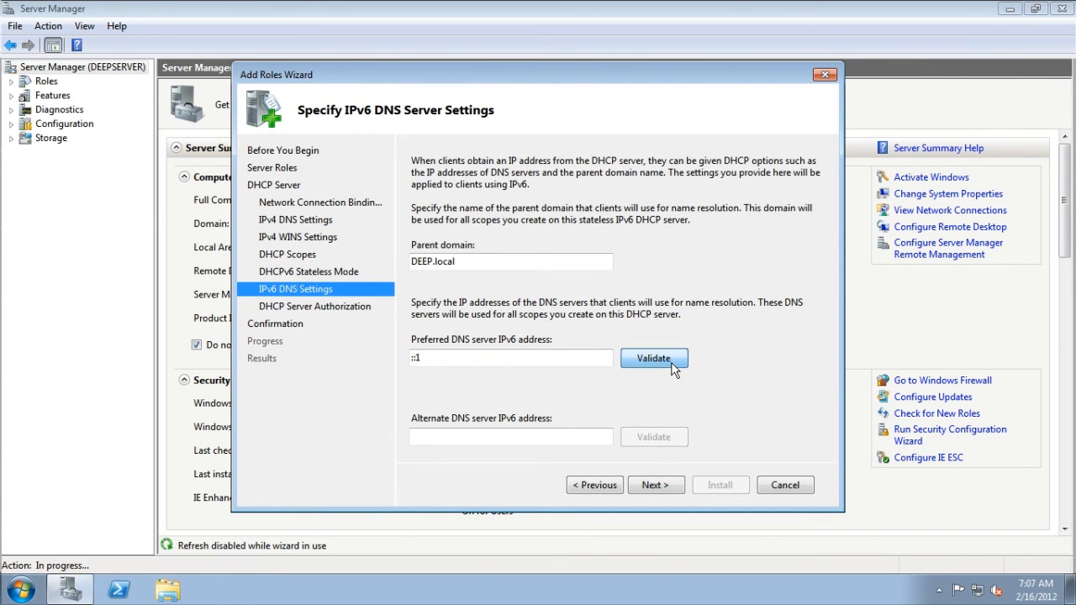
click(677, 494)
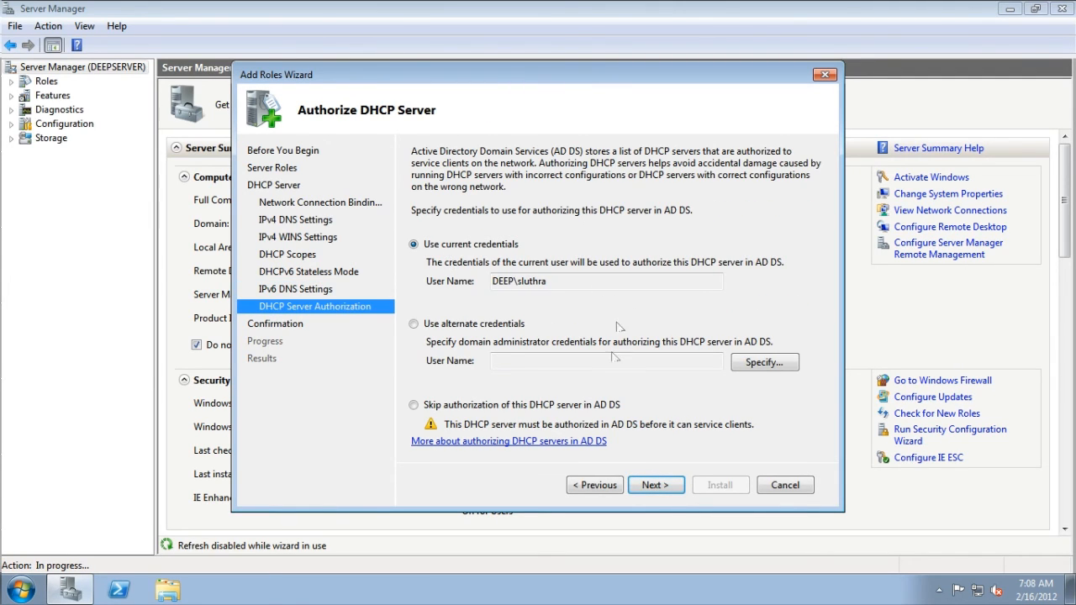
Authorize the DHCP server with the current credentials, review the installation selections, install the role and close the wizard
click(680, 495)
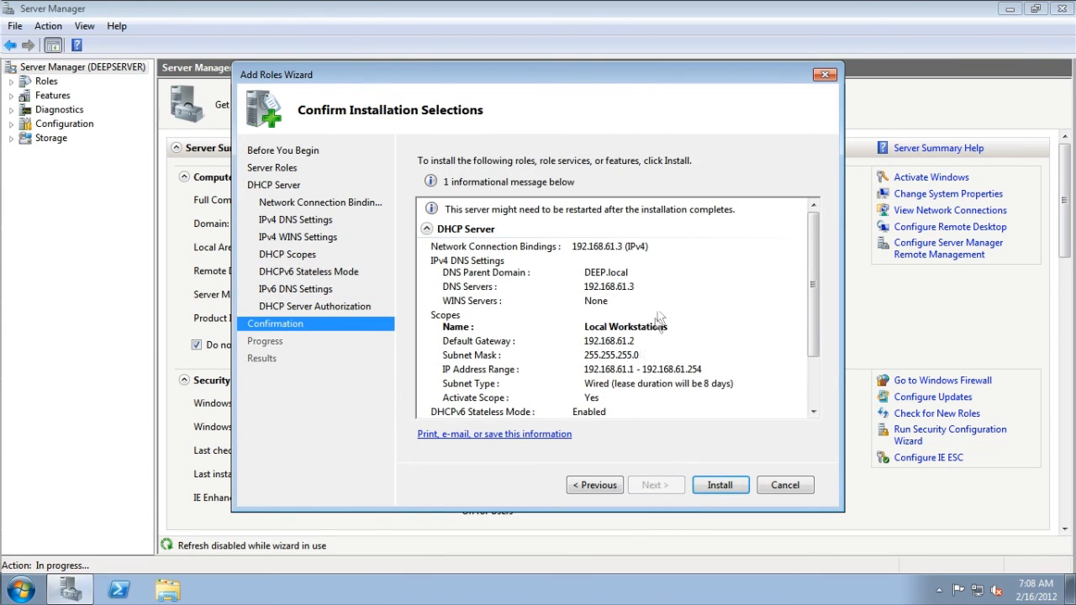
scroll(672, 269, down, 1)
scroll(674, 269, down, 1)
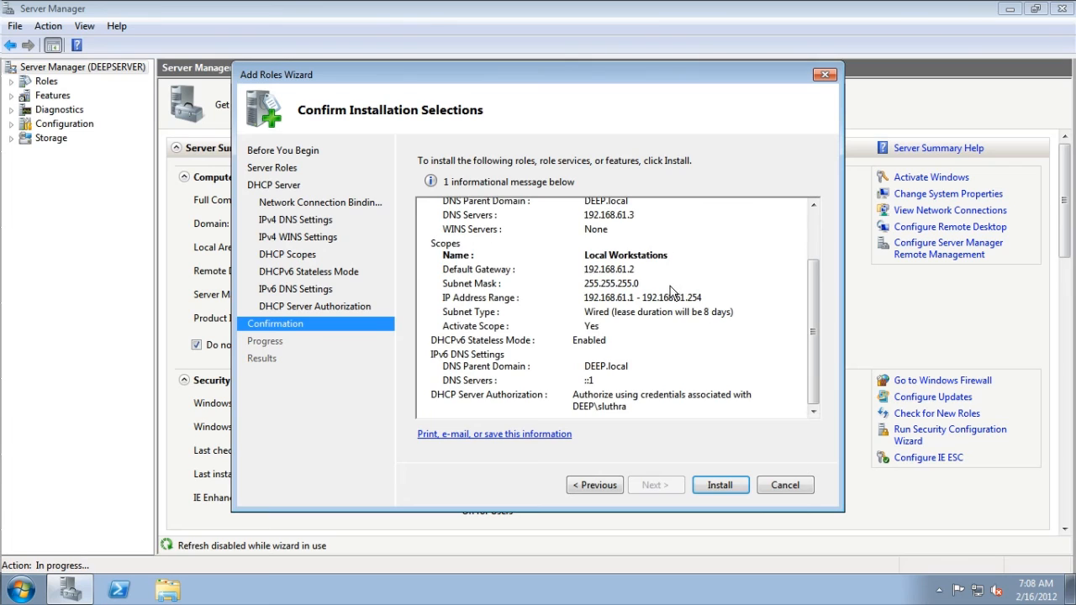
scroll(673, 292, up, 2)
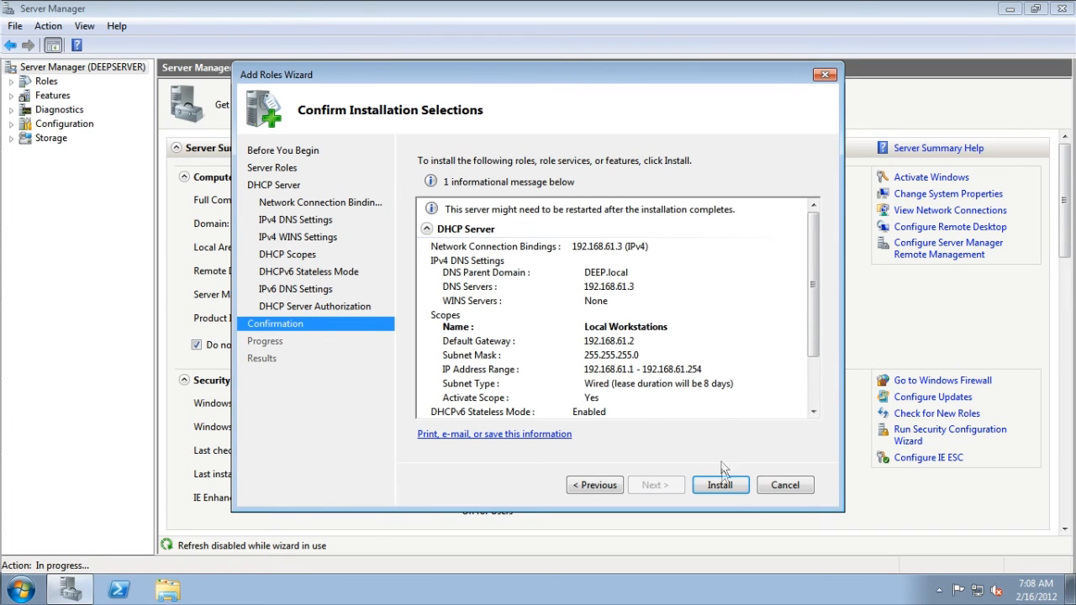
click(737, 493)
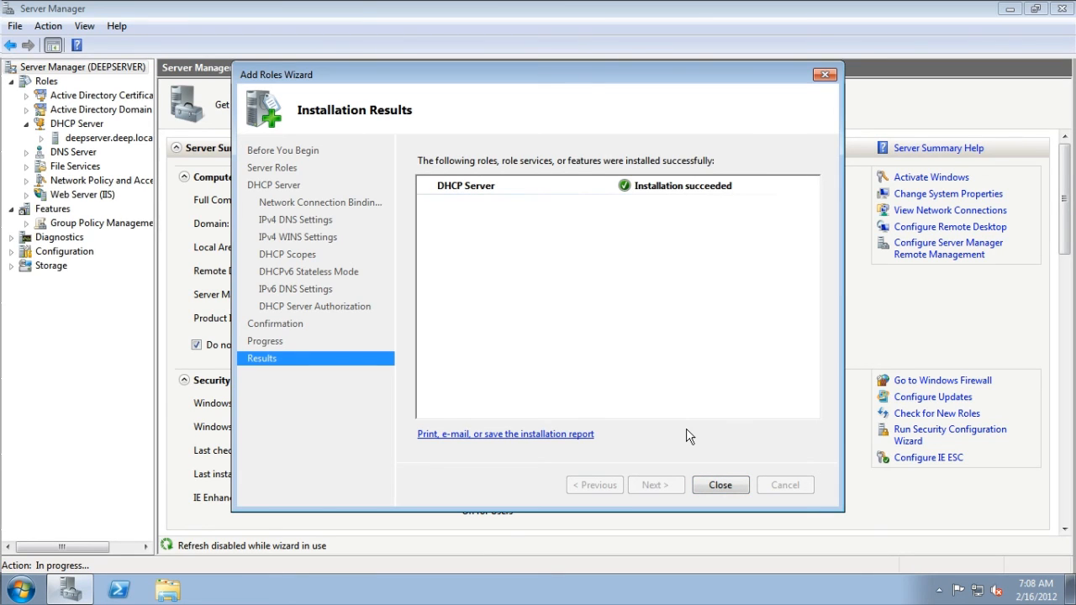
click(721, 486)
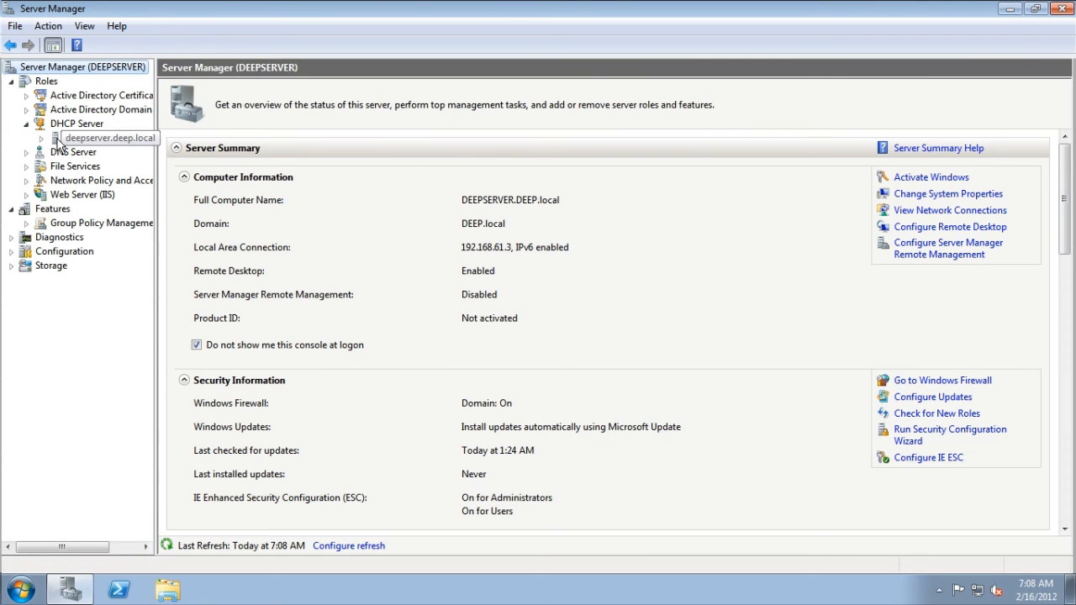
Open the Address Pool of the Local Workstations scope under the DHCP server's IPv4 node, widening the console tree to show full names
click(69, 125)
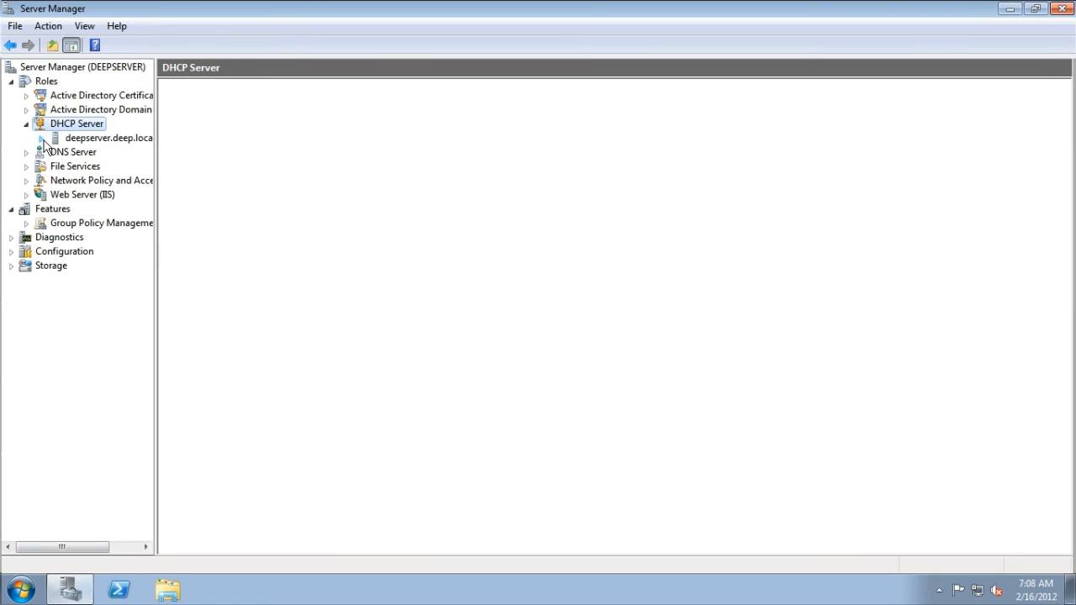
click(42, 140)
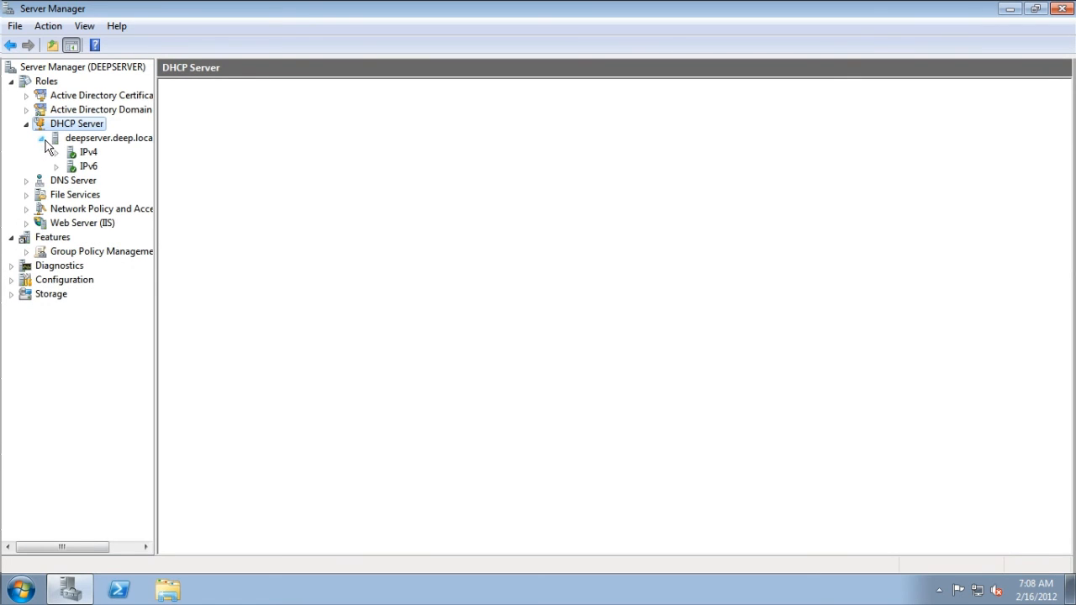
click(55, 152)
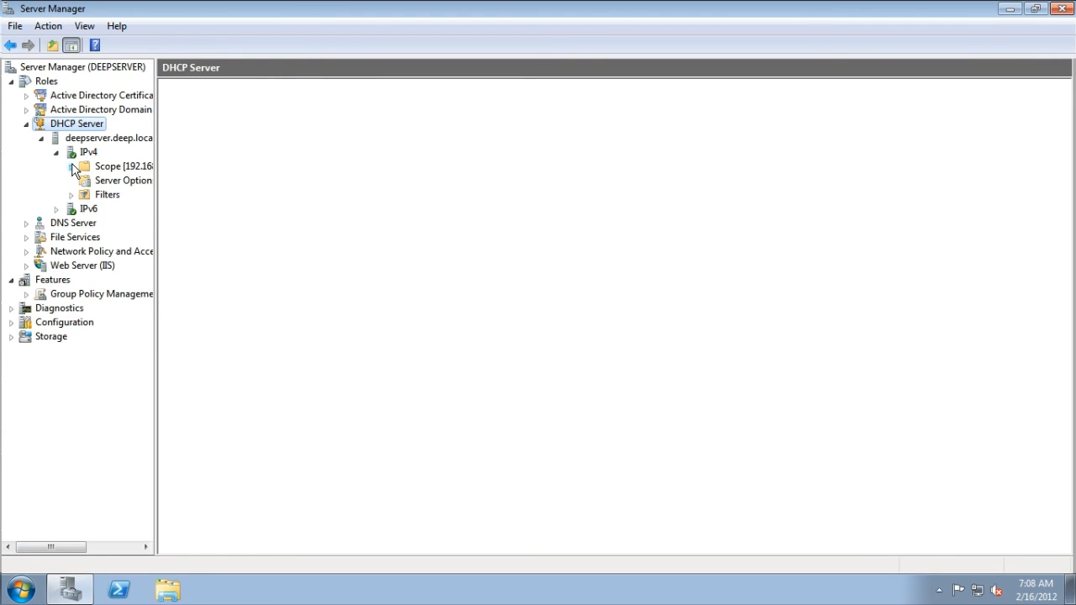
click(71, 166)
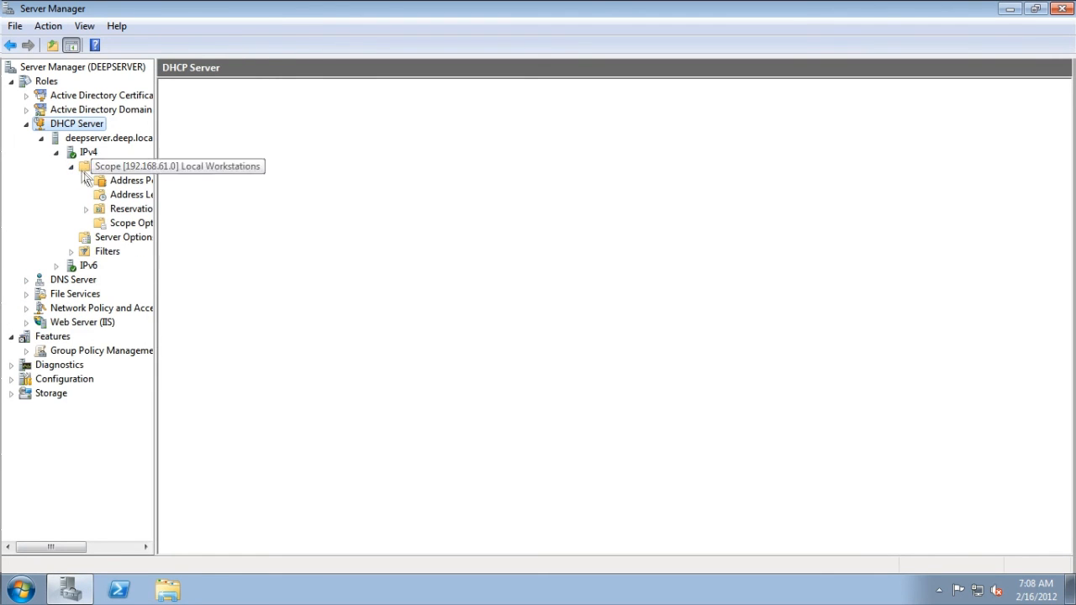
drag(156, 189, 215, 196)
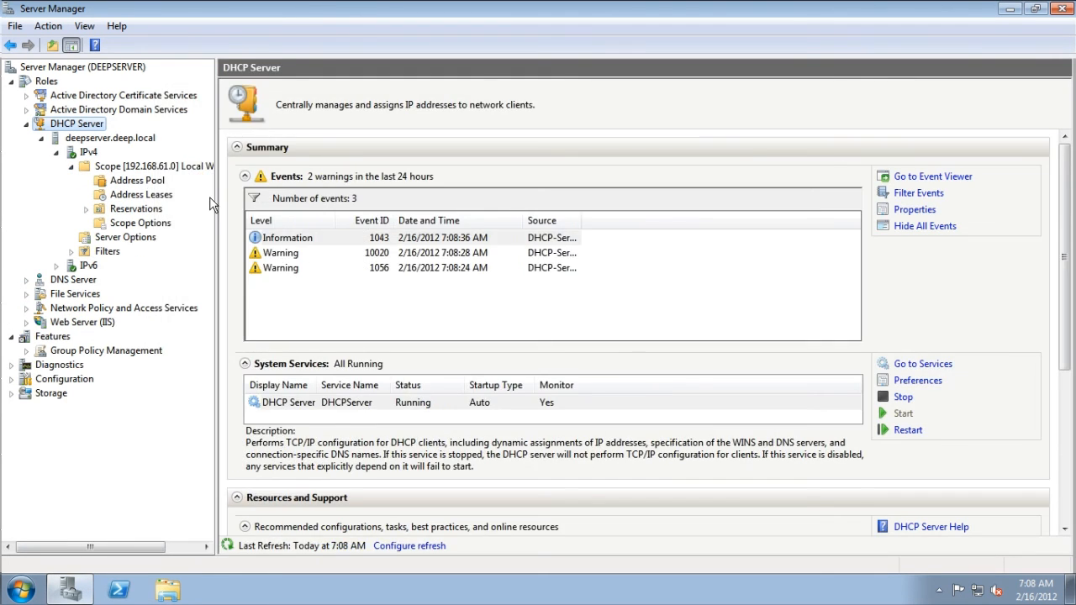
click(150, 181)
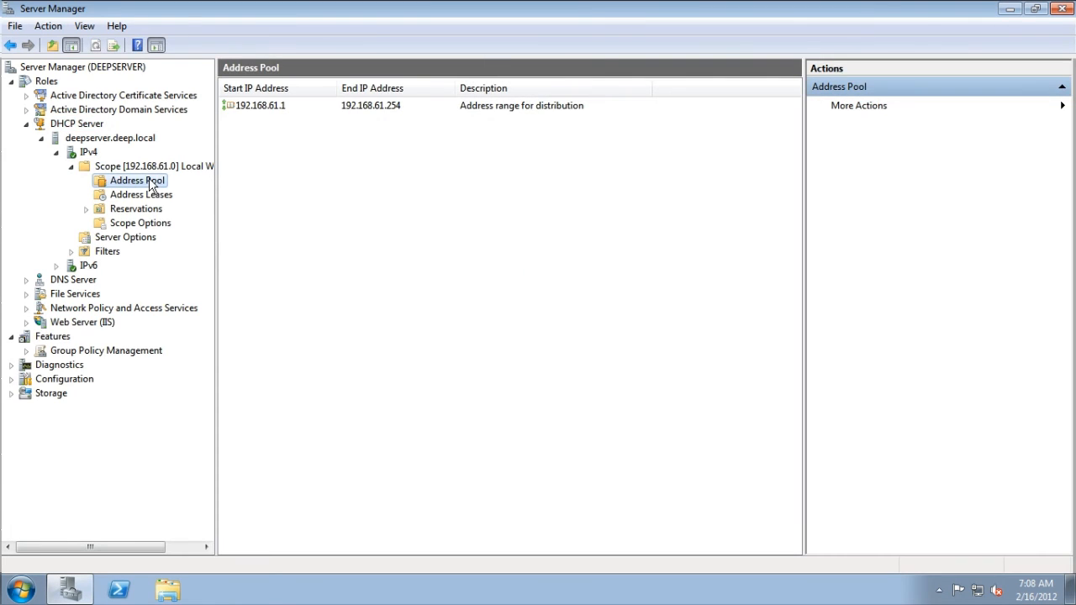
Exclude addresses 192.168.61.1 to 192.168.61.10 from the scope's distribution, dismiss the Windows update notification and close Server Manager
right_click(303, 127)
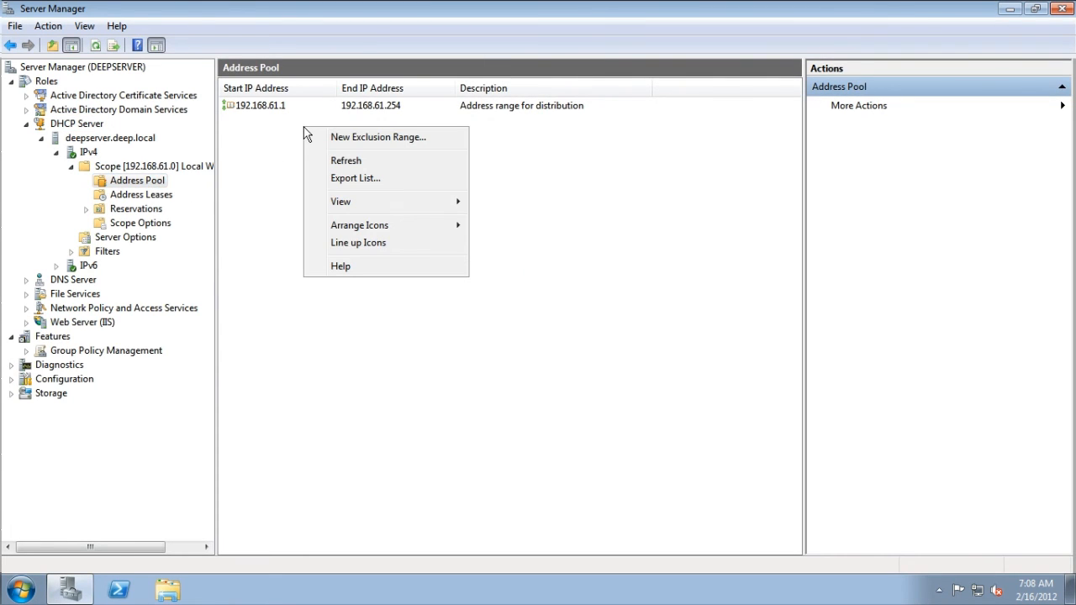
click(448, 141)
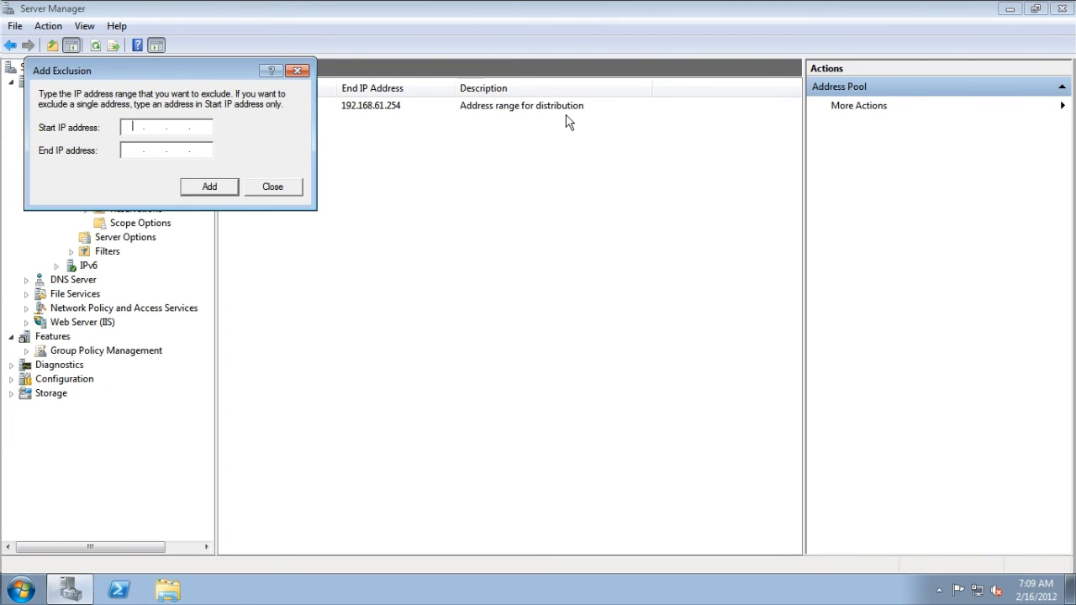
text(192.168.61.1)
key(Tab)
text(192 . 168 . 61 . )
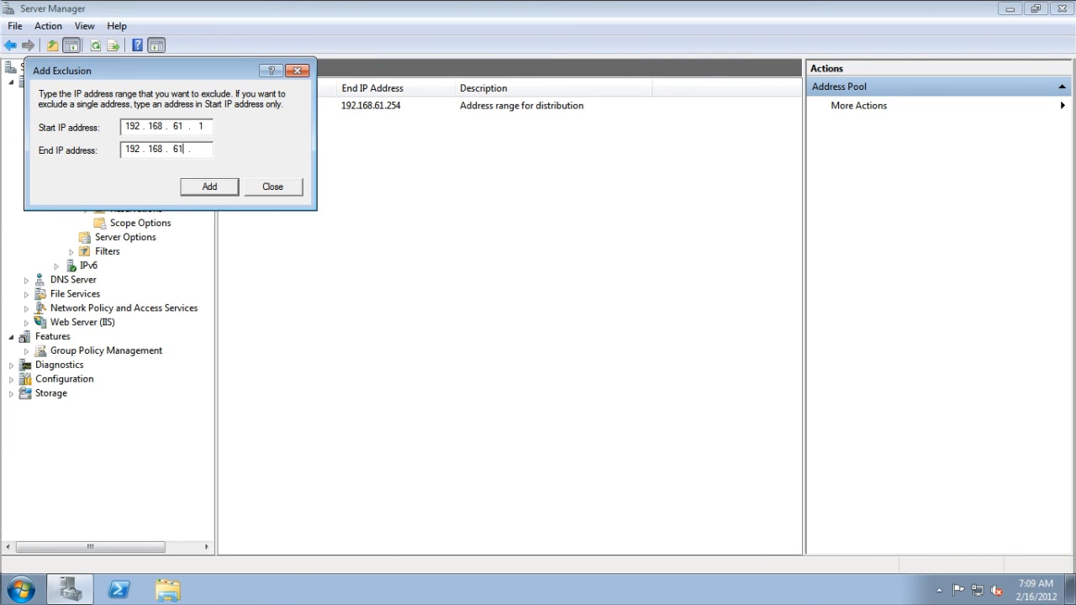
text(10)
click(234, 194)
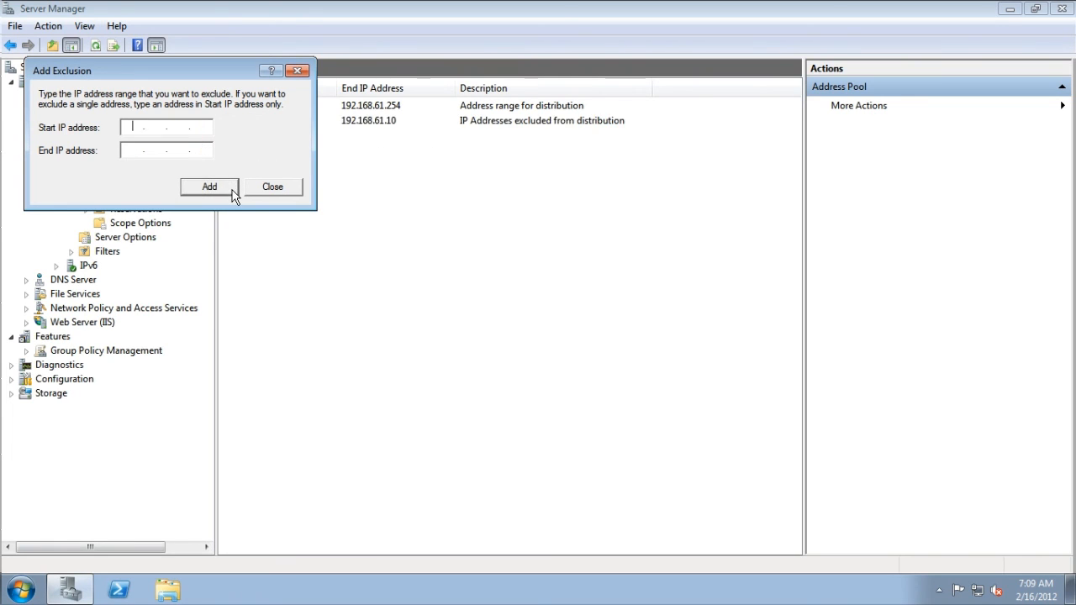
click(292, 186)
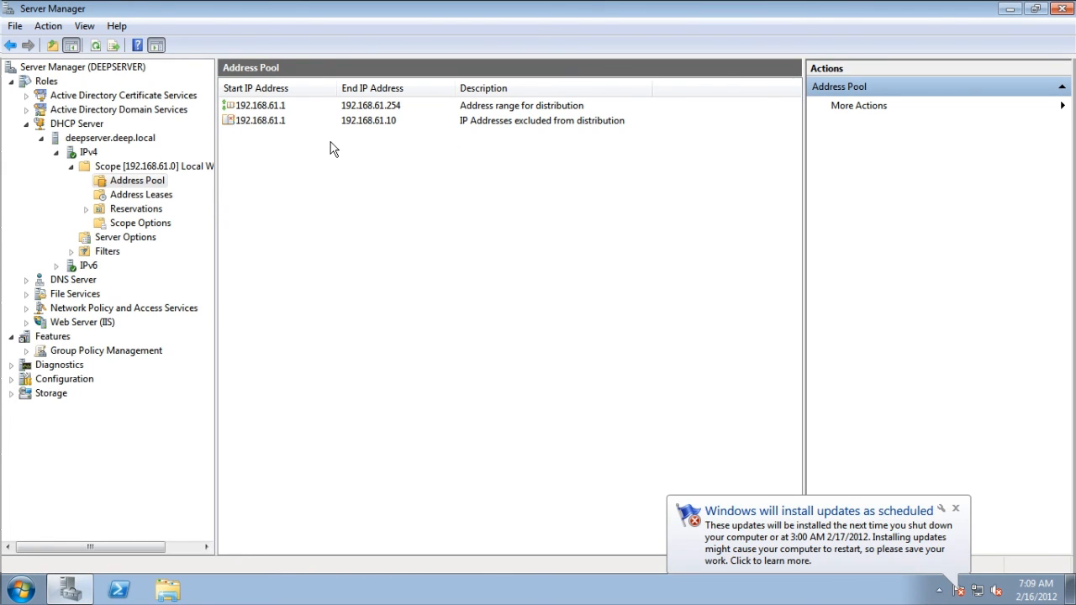
click(955, 511)
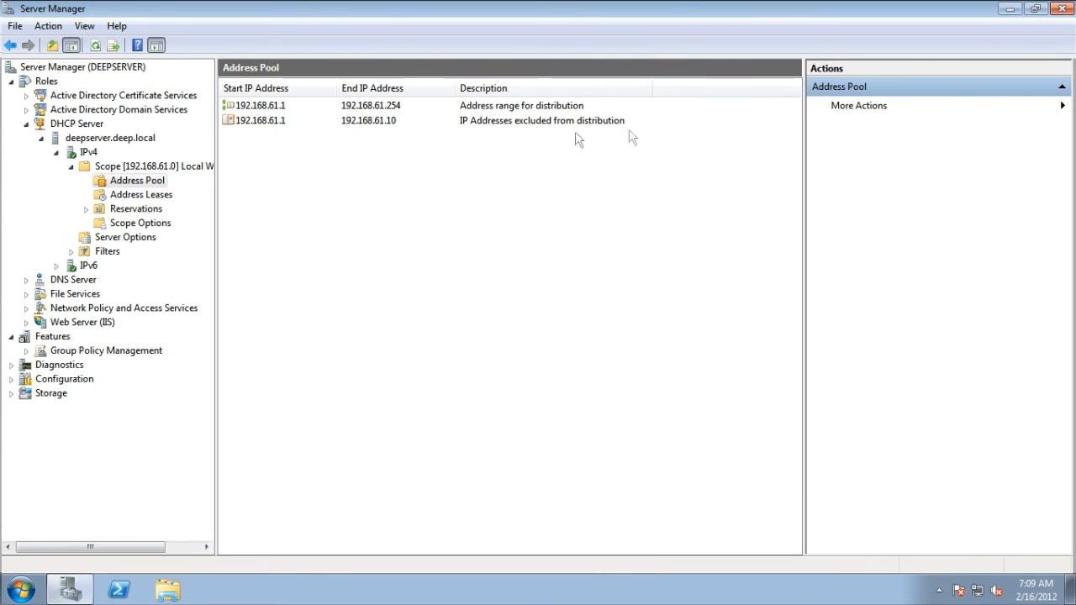
click(1061, 14)
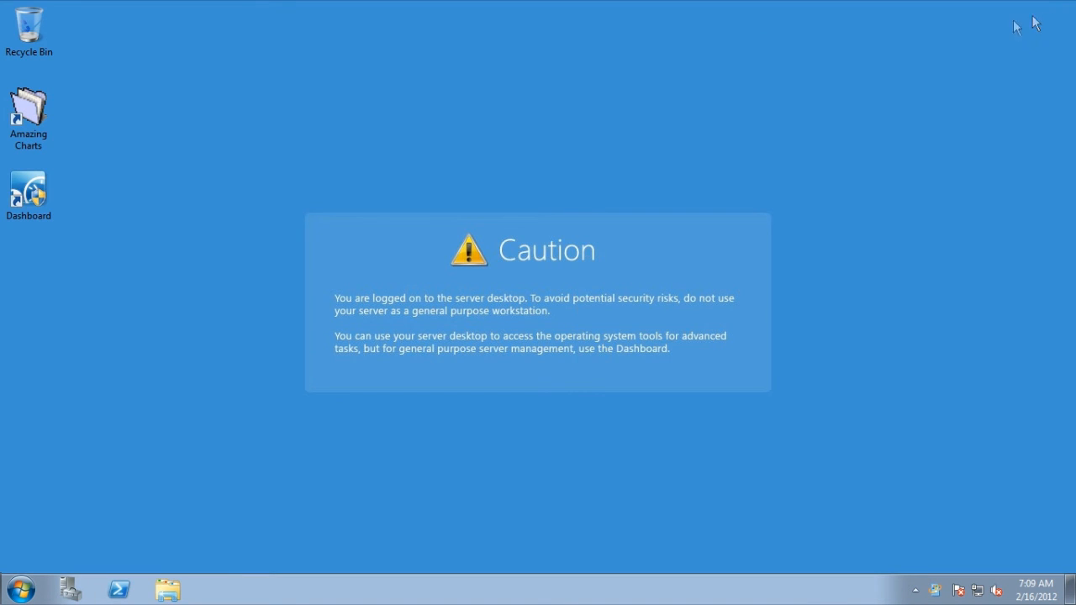